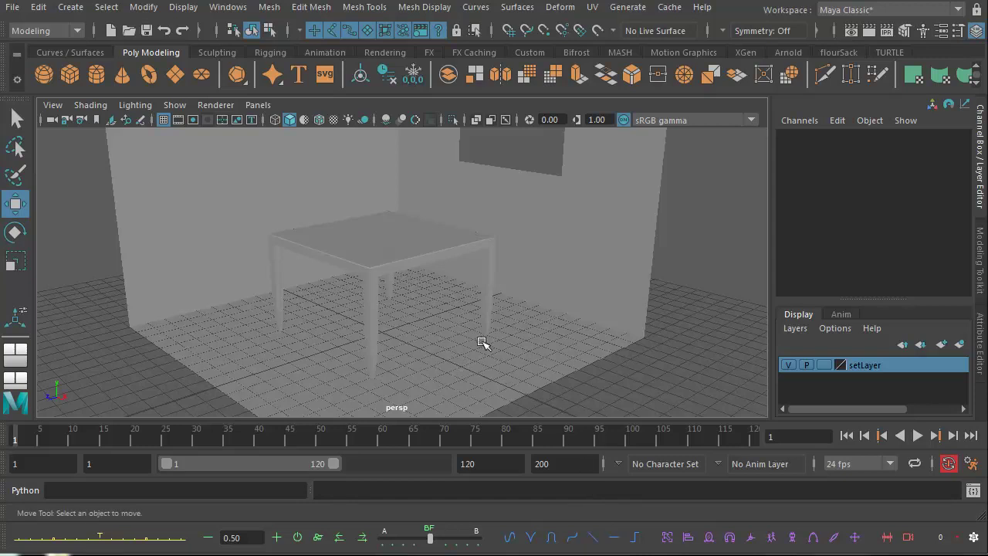
# - Add the table and the surrounding room geometry to setLayer and hide that layer
pyautogui.keyDown('alt'); pyautogui.moveTo(482, 341); pyautogui.dragTo(589, 357, button='right'); pyautogui.keyUp('alt')
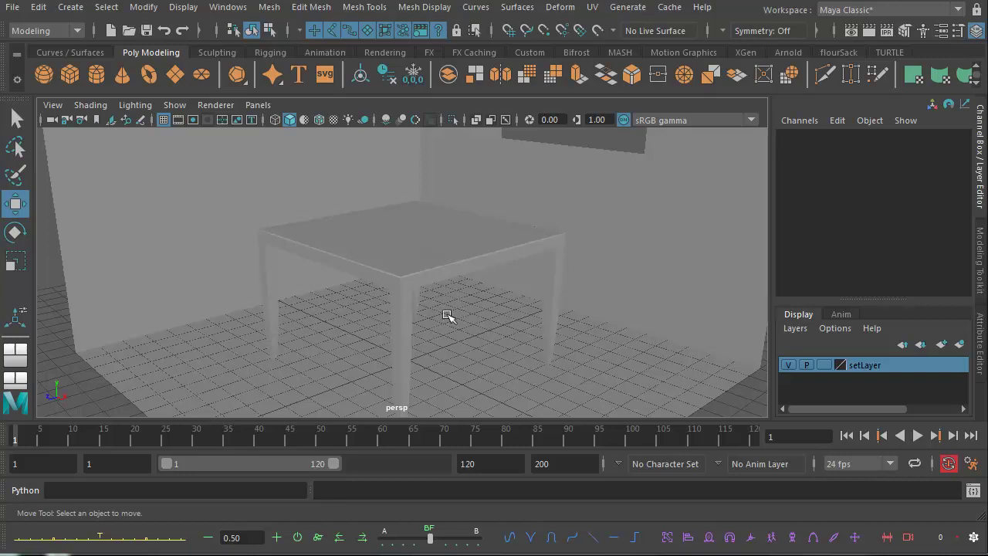
pyautogui.keyDown('alt'); pyautogui.moveTo(453, 318); pyautogui.dragTo(459, 274, button='middle'); pyautogui.keyUp('alt')
pyautogui.keyDown('alt'); pyautogui.moveTo(460, 274); pyautogui.dragTo(495, 288, button='right'); pyautogui.keyUp('alt')
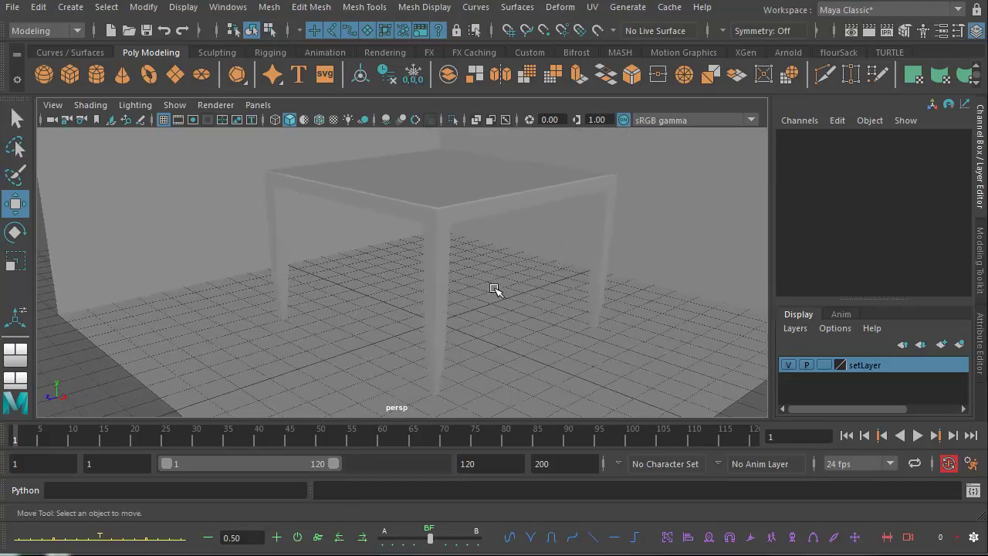
pyautogui.moveTo(221, 172); pyautogui.dragTo(628, 352)
pyautogui.rightClick(870, 371)
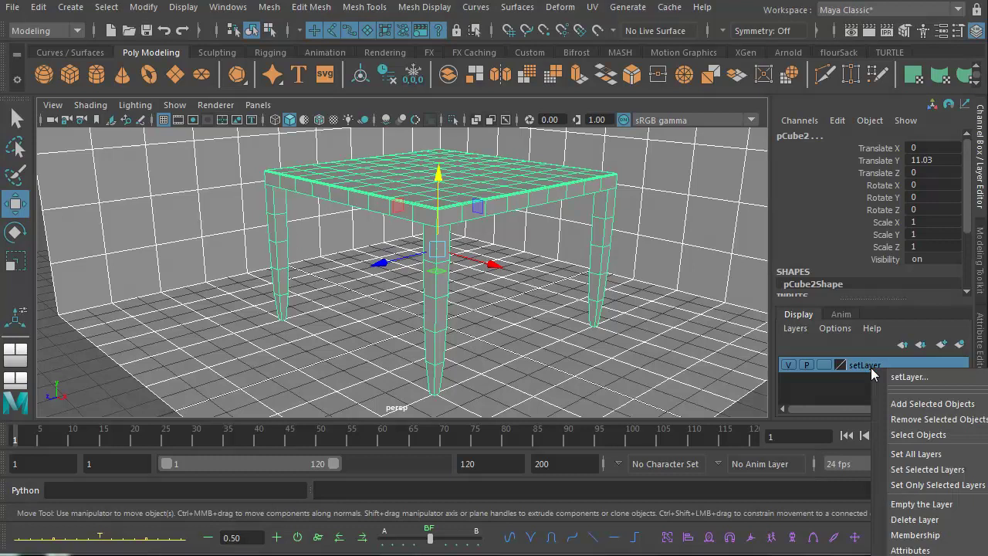
pyautogui.click(896, 404)
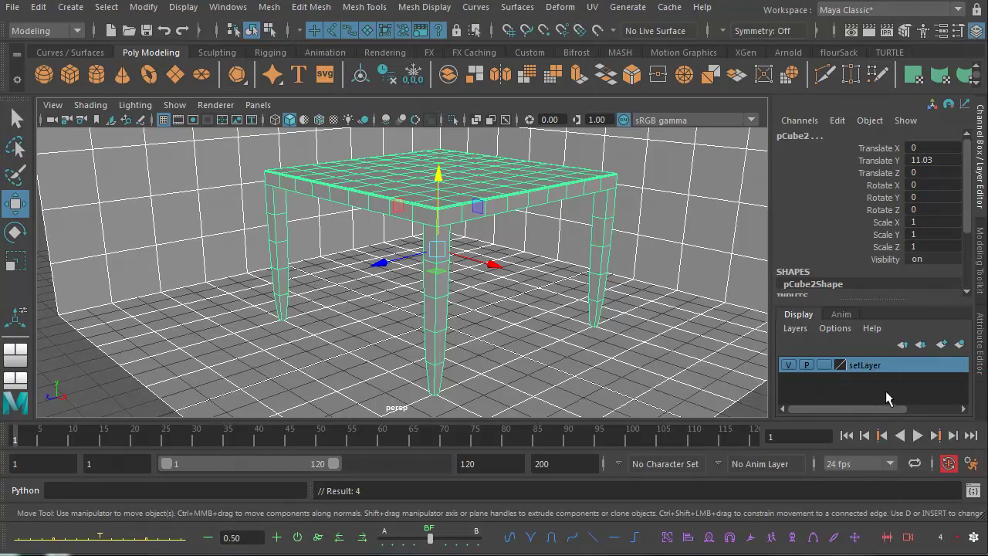
pyautogui.click(788, 366)
# - Open the creation options for a polygon sphere and reset them to the defaults
pyautogui.keyDown('alt'); pyautogui.moveTo(491, 308); pyautogui.dragTo(471, 271, button='middle'); pyautogui.keyUp('alt')
pyautogui.keyDown('alt'); pyautogui.moveTo(472, 271); pyautogui.dragTo(561, 298, button='right'); pyautogui.keyUp('alt')
pyautogui.keyDown('alt'); pyautogui.moveTo(516, 303); pyautogui.dragTo(513, 277, button='middle'); pyautogui.keyUp('alt')
pyautogui.keyDown('alt'); pyautogui.moveTo(515, 277); pyautogui.dragTo(517, 267, button='right'); pyautogui.keyUp('alt')
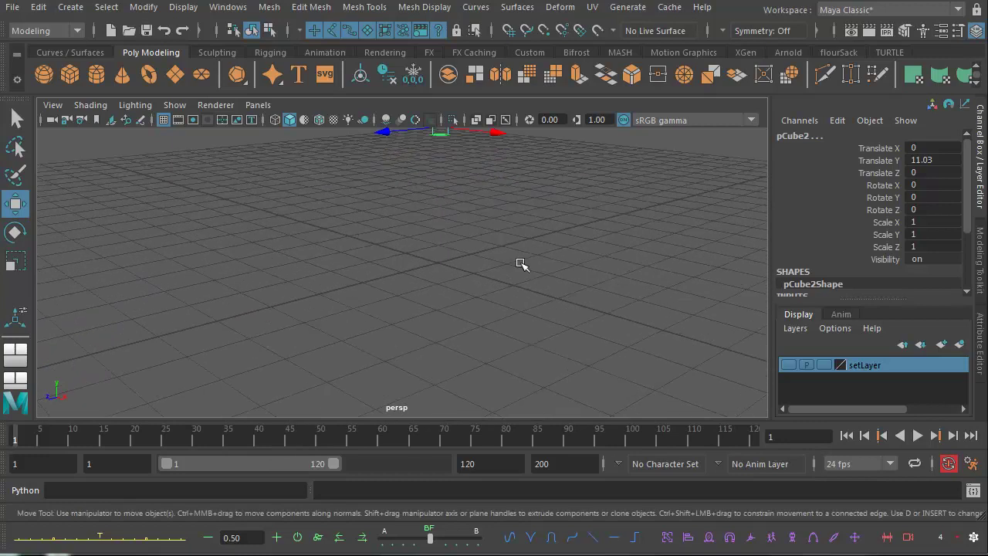
pyautogui.click(70, 8)
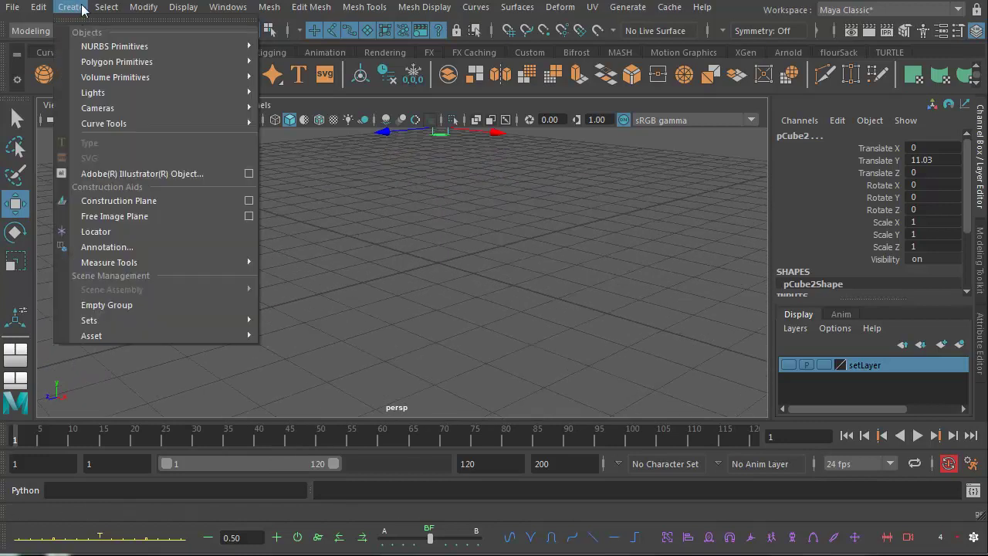
pyautogui.moveTo(98, 66)
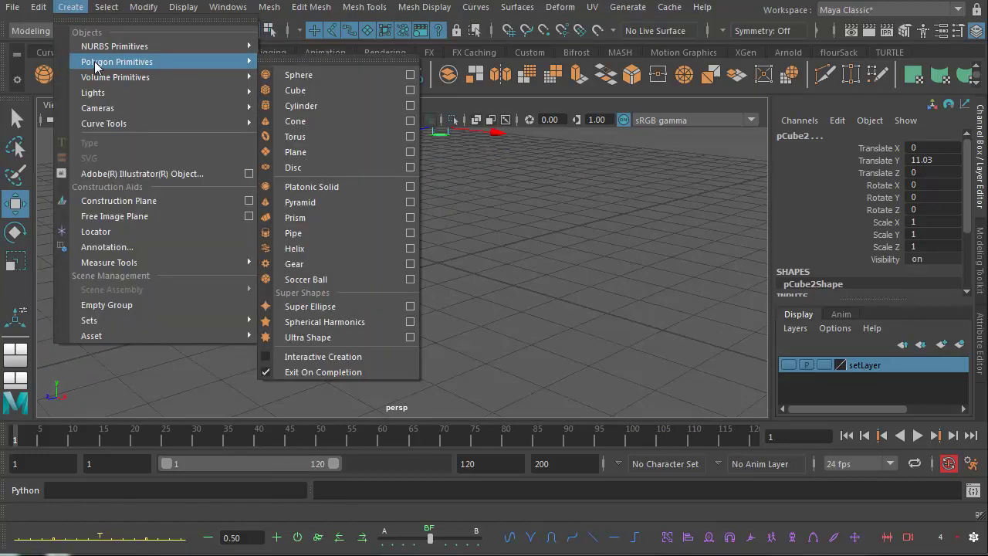
pyautogui.click(410, 75)
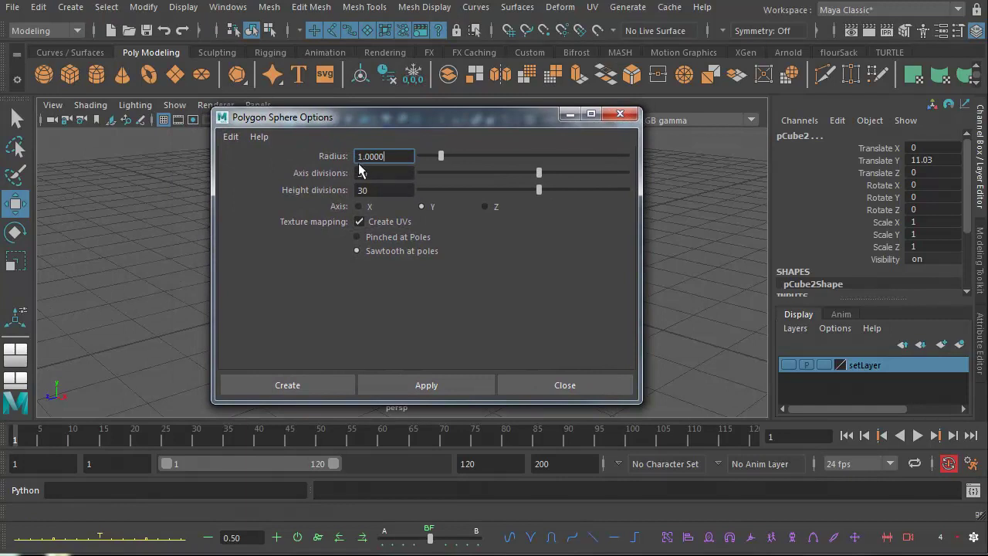
pyautogui.click(231, 139)
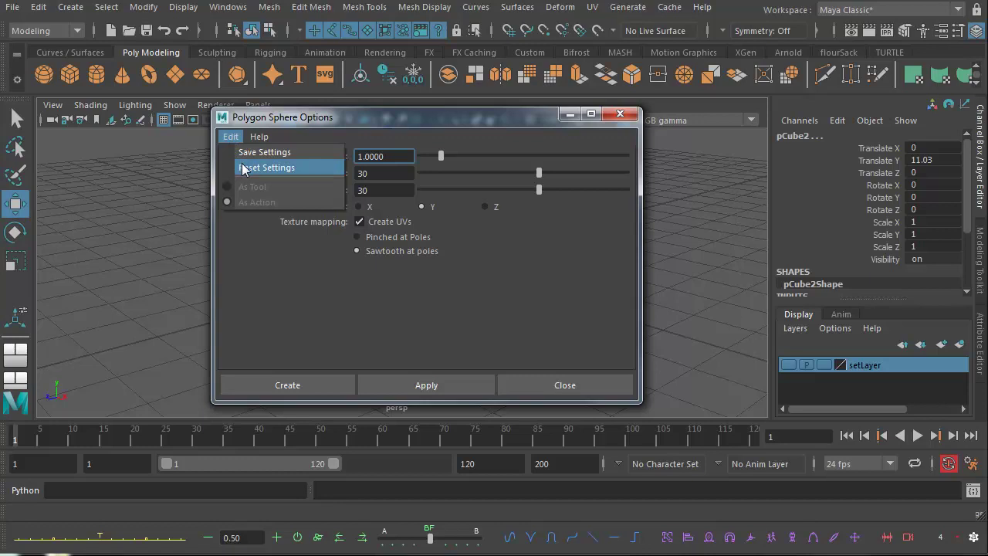
pyautogui.click(245, 172)
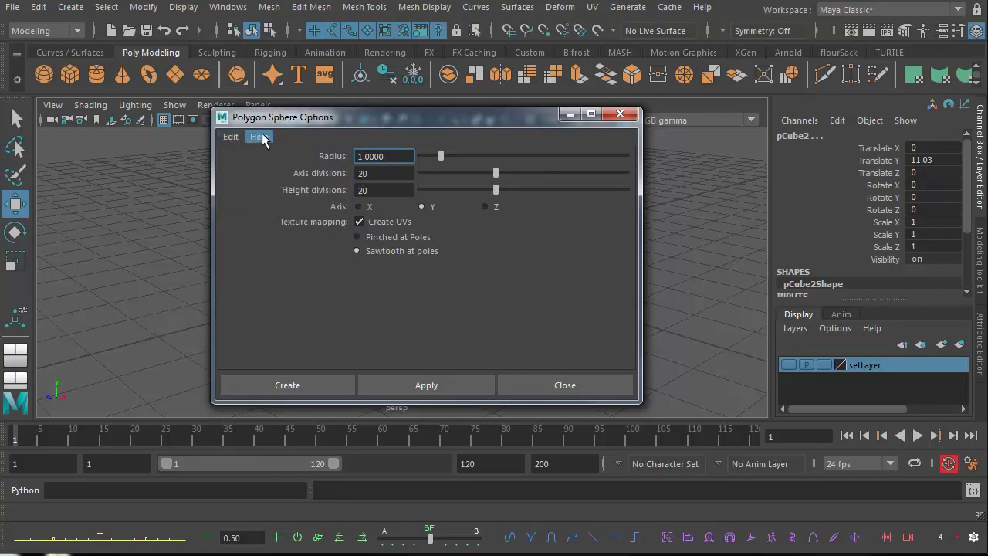
# - Create a polygon sphere of radius 1 with 30 axis divisions and 30 height divisions
pyautogui.click(368, 180)
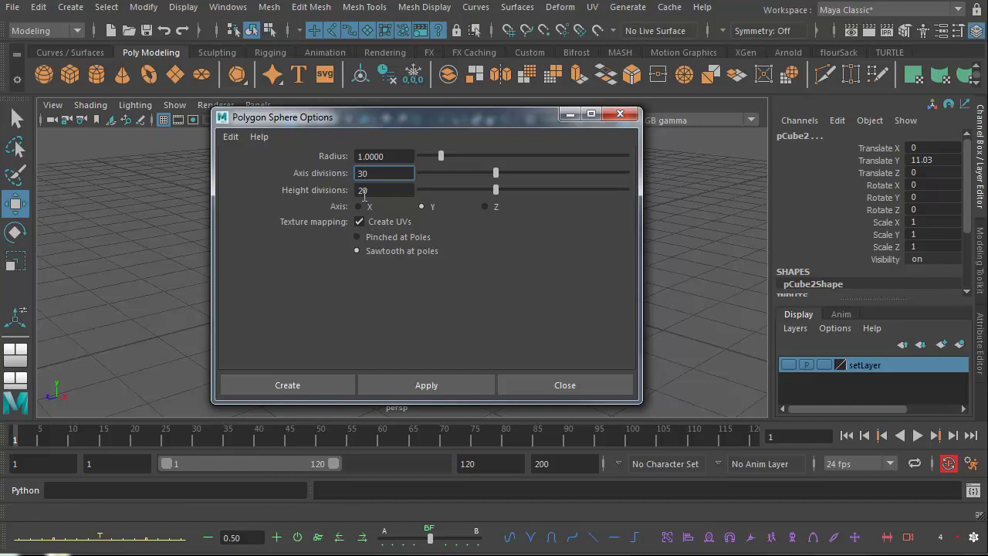
pyautogui.moveTo(376, 194); pyautogui.dragTo(360, 196)
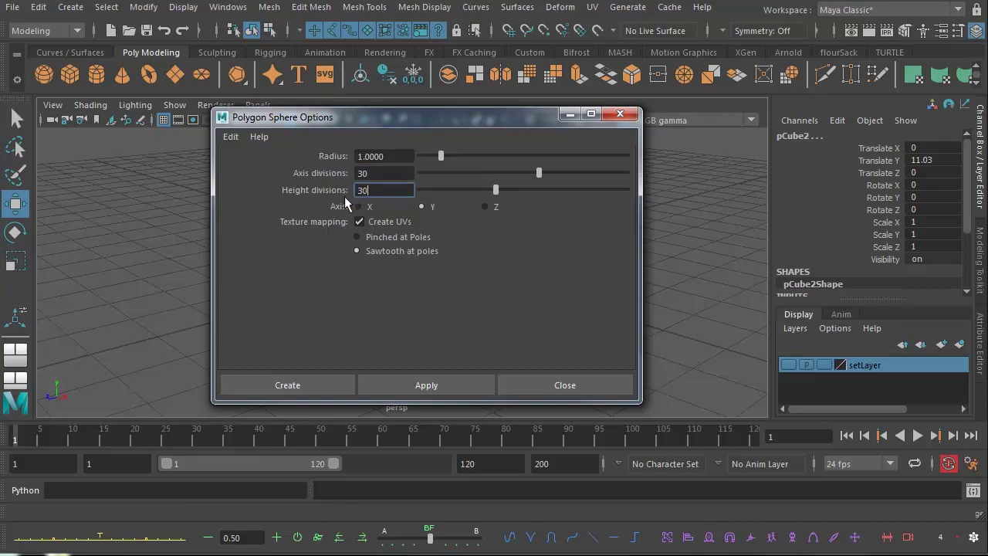
pyautogui.click(302, 392)
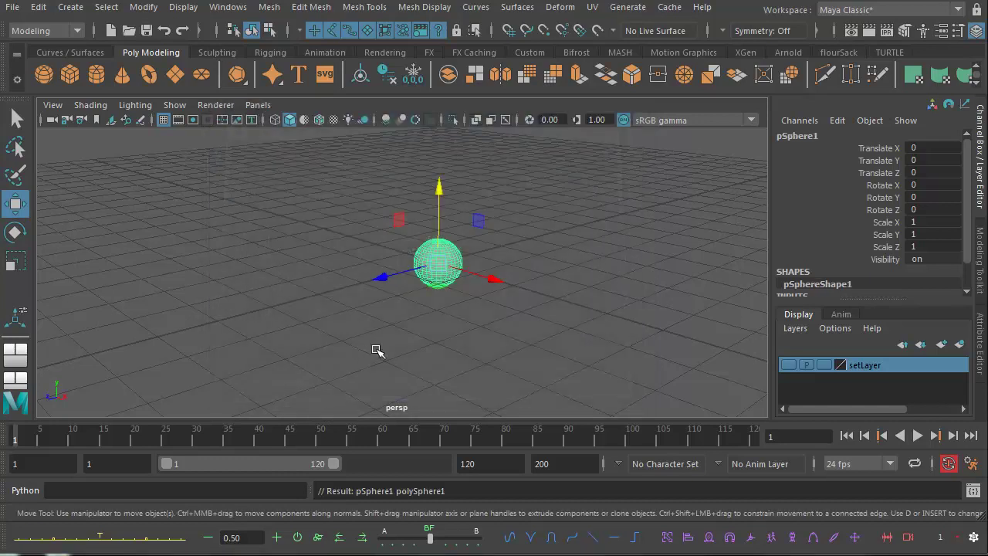
# - Examine the new sphere up close in the perspective view
pyautogui.keyDown('alt'); pyautogui.moveTo(397, 309); pyautogui.dragTo(374, 299, button='middle'); pyautogui.keyUp('alt')
pyautogui.keyDown('alt'); pyautogui.moveTo(373, 299); pyautogui.dragTo(586, 353, button='right'); pyautogui.keyUp('alt')
pyautogui.keyDown('alt'); pyautogui.moveTo(474, 317); pyautogui.dragTo(460, 338, button='middle'); pyautogui.keyUp('alt')
pyautogui.keyDown('alt'); pyautogui.moveTo(460, 338); pyautogui.dragTo(525, 353, button='right'); pyautogui.keyUp('alt')
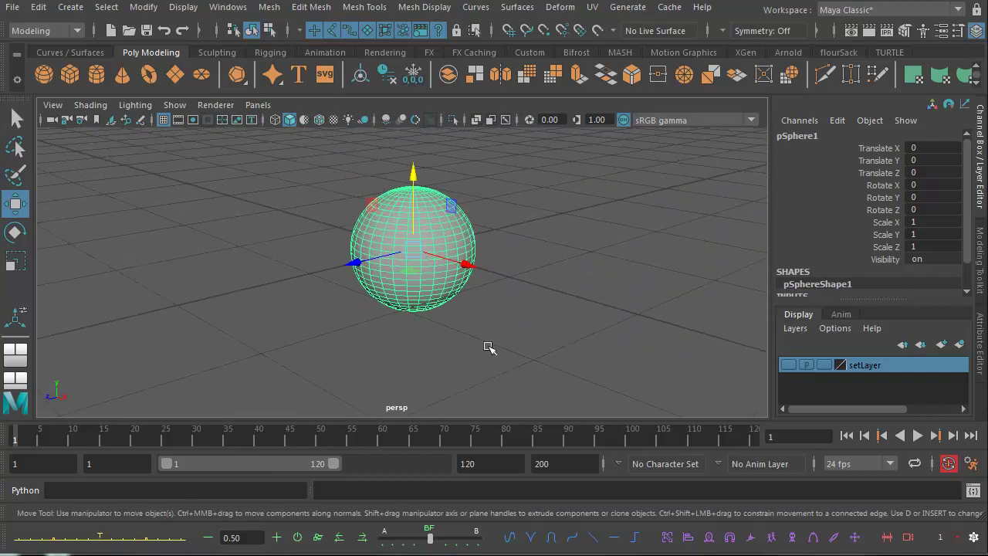
pyautogui.moveTo(465, 344)
pyautogui.keyDown('alt'); pyautogui.mouseDown()
pyautogui.moveTo(474, 324)
pyautogui.moveTo(456, 338)
pyautogui.mouseUp(); pyautogui.keyUp('alt')
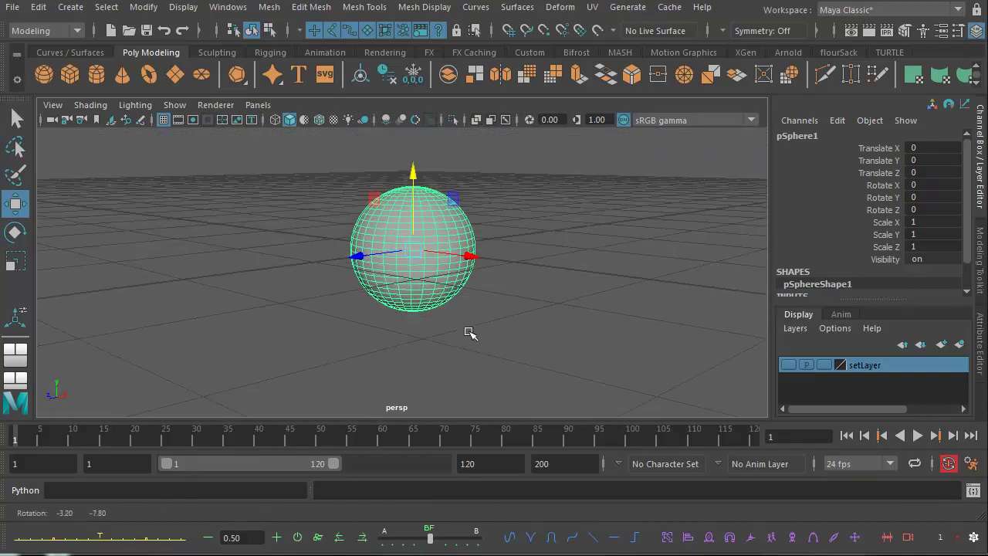
pyautogui.keyDown('alt'); pyautogui.moveTo(455, 338); pyautogui.dragTo(489, 325, button='middle'); pyautogui.keyUp('alt')
pyautogui.keyDown('alt'); pyautogui.moveTo(489, 326); pyautogui.dragTo(413, 334, button='right'); pyautogui.keyUp('alt')
pyautogui.keyDown('alt'); pyautogui.moveTo(412, 332); pyautogui.dragTo(414, 337, button='middle'); pyautogui.keyUp('alt')
pyautogui.keyDown('alt'); pyautogui.moveTo(414, 337); pyautogui.dragTo(455, 318, button='right'); pyautogui.keyUp('alt')
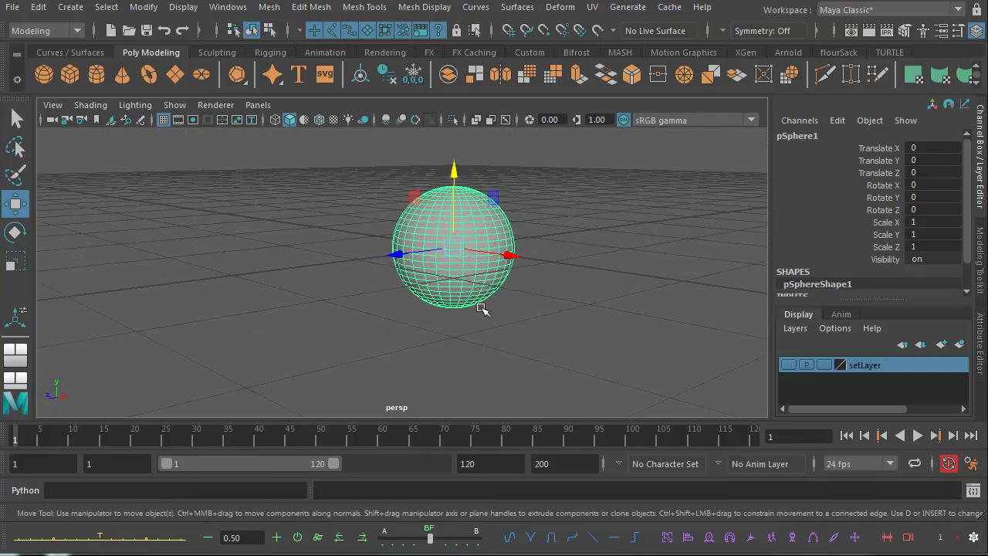
# - Switch to a full-size front view with the whole sphere framed
pyautogui.press('space')
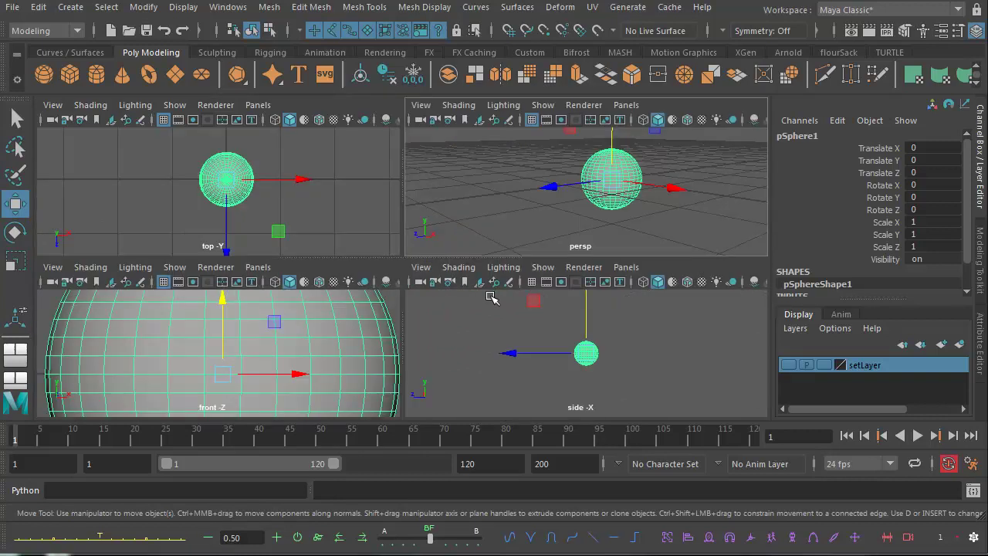
pyautogui.keyDown('alt'); pyautogui.moveTo(298, 236); pyautogui.dragTo(253, 232, button='right'); pyautogui.keyUp('alt')
pyautogui.keyDown('alt'); pyautogui.moveTo(268, 320); pyautogui.dragTo(177, 328, button='right'); pyautogui.keyUp('alt')
pyautogui.keyDown('alt'); pyautogui.moveTo(206, 348); pyautogui.dragTo(213, 341, button='middle'); pyautogui.keyUp('alt')
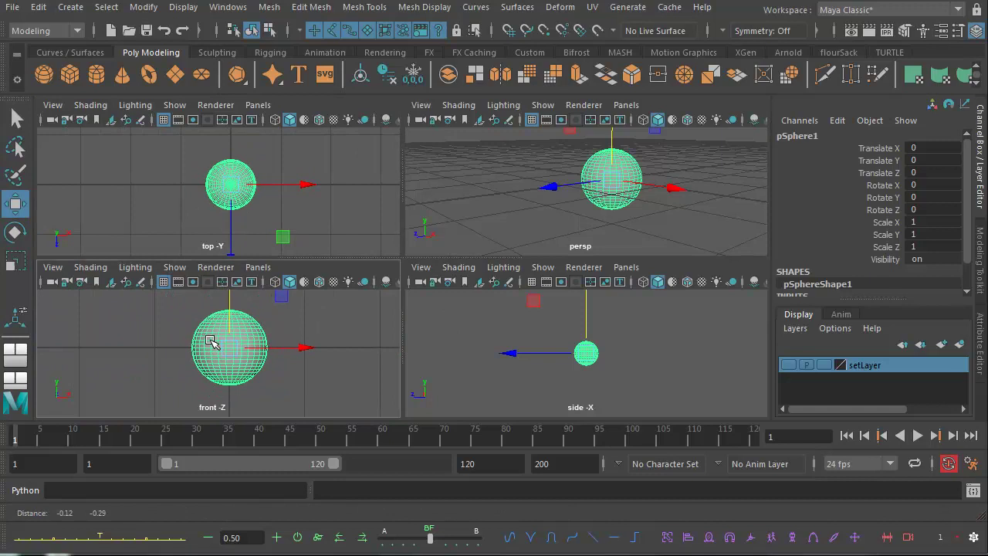
pyautogui.keyDown('alt'); pyautogui.moveTo(213, 341); pyautogui.dragTo(253, 350, button='right'); pyautogui.keyUp('alt')
pyautogui.press('space')
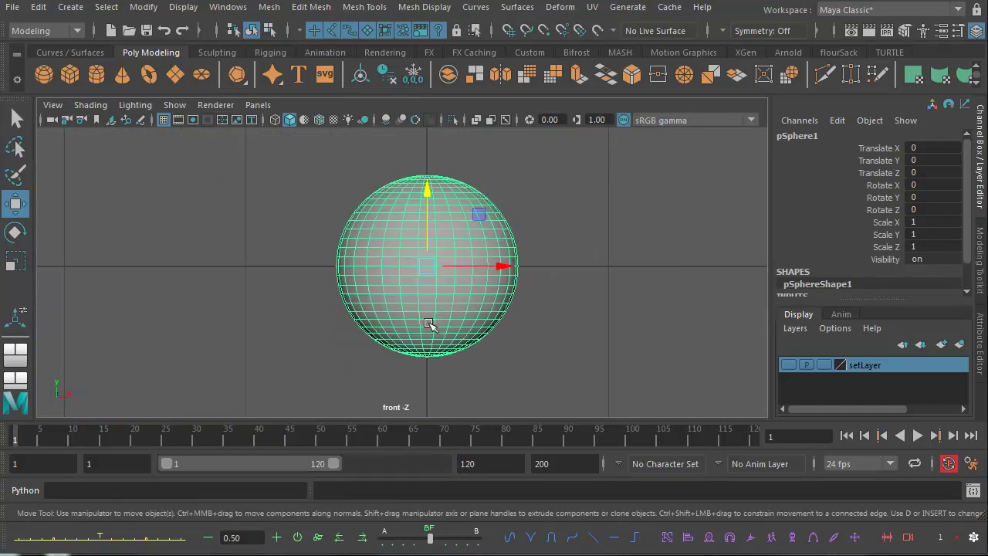
pyautogui.keyDown('alt'); pyautogui.moveTo(443, 320); pyautogui.dragTo(413, 340, button='middle'); pyautogui.keyUp('alt')
pyautogui.keyDown('alt'); pyautogui.moveTo(413, 339); pyautogui.dragTo(445, 310, button='right'); pyautogui.keyUp('alt')
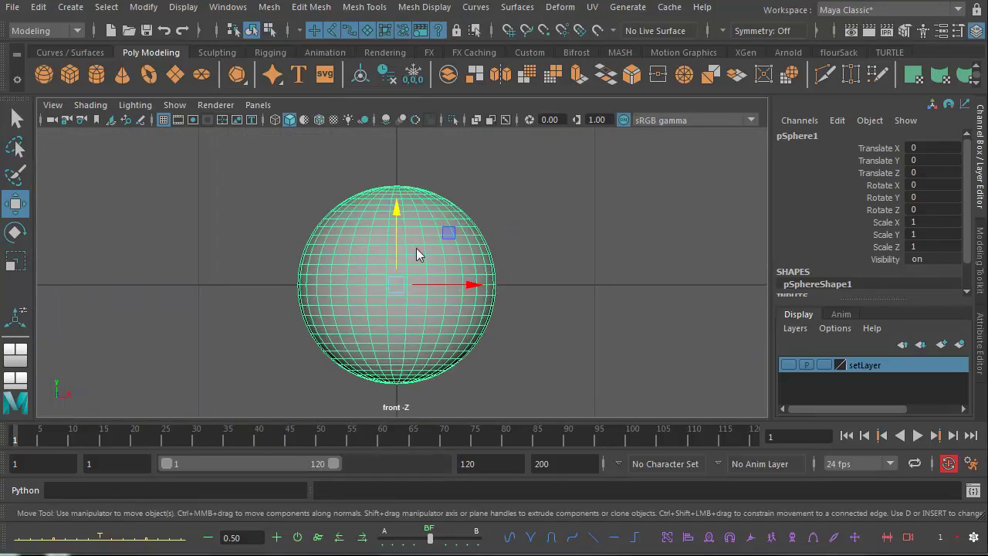
# - Delete all the sphere's vertices above its equator with Delete Edge/Vertex
pyautogui.moveTo(417, 254); pyautogui.dragTo(347, 253, button='right')
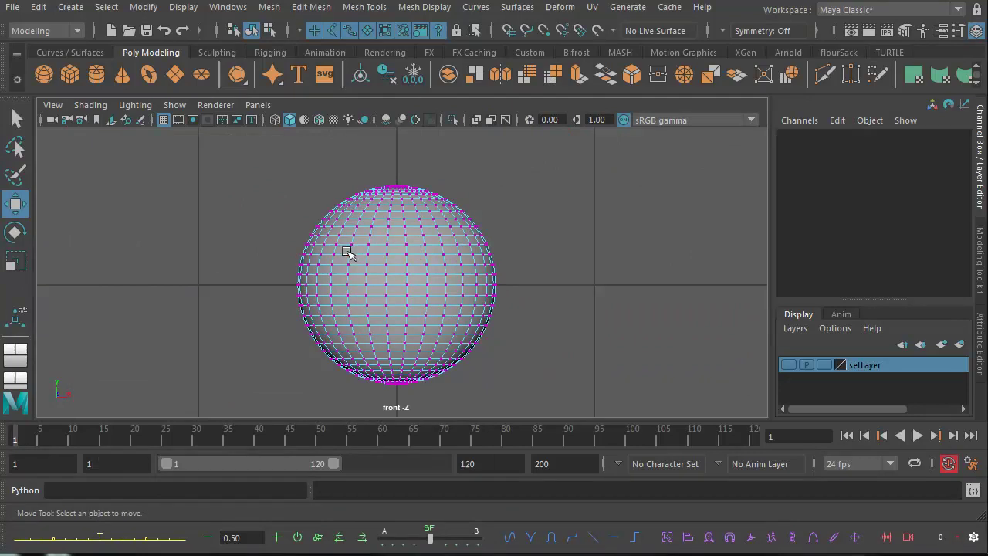
pyautogui.keyDown('alt'); pyautogui.moveTo(374, 265); pyautogui.dragTo(381, 270, button='middle'); pyautogui.keyUp('alt')
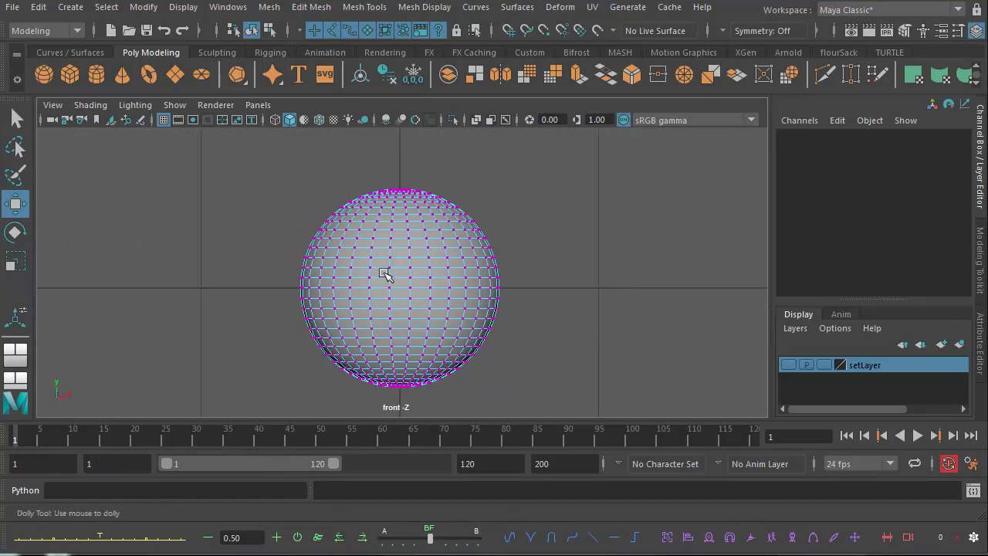
pyautogui.keyDown('alt'); pyautogui.moveTo(382, 270); pyautogui.dragTo(443, 283, button='right'); pyautogui.keyUp('alt')
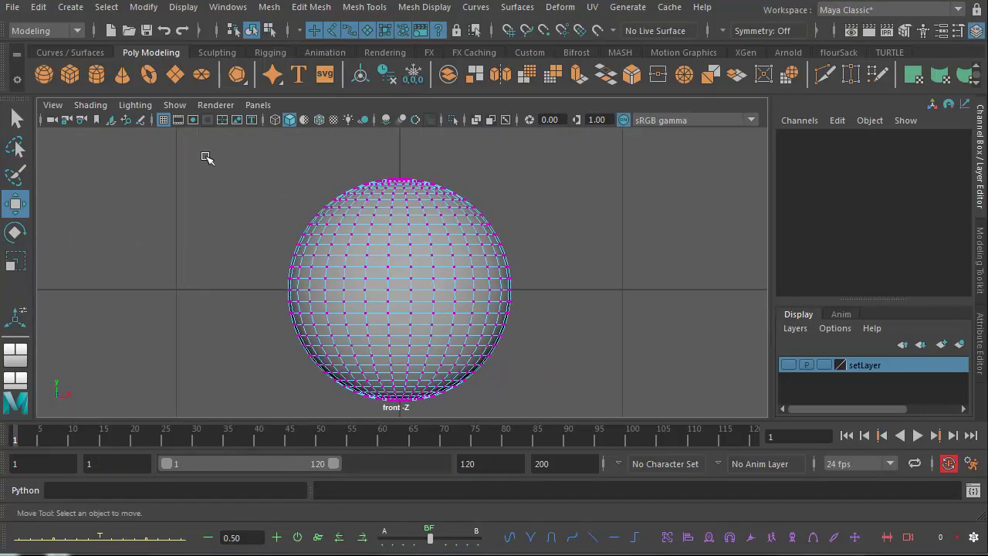
pyautogui.moveTo(214, 154); pyautogui.dragTo(591, 285)
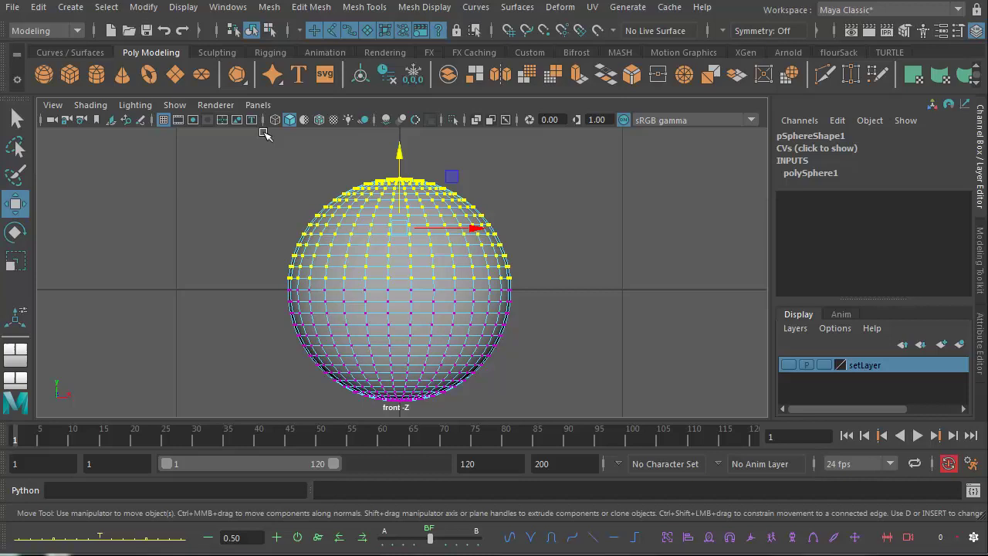
pyautogui.click(311, 8)
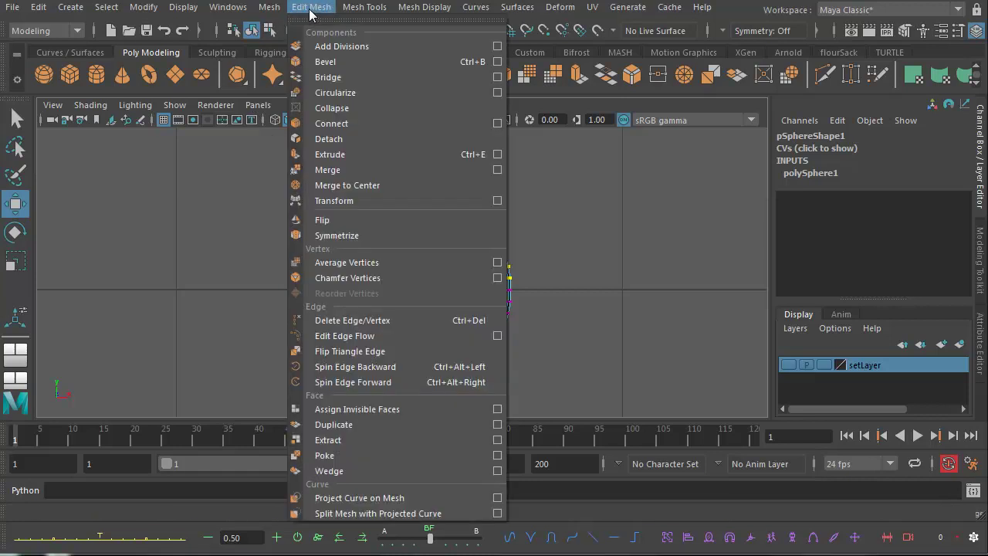
pyautogui.click(378, 320)
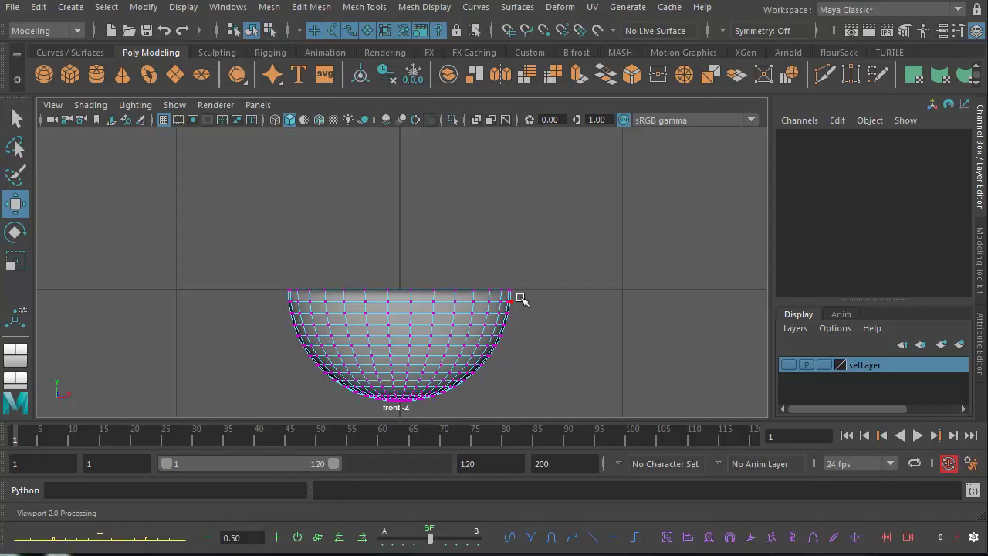
# - Delete the flat face capping the hemisphere in the perspective view to leave an open bowl
pyautogui.press('space')
pyautogui.press('space')
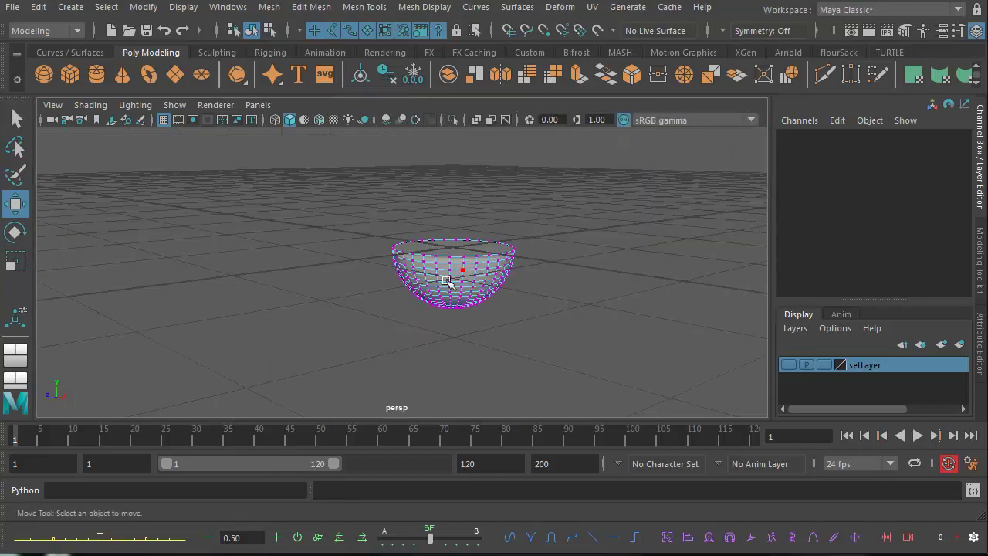
pyautogui.keyDown('alt'); pyautogui.moveTo(450, 283); pyautogui.dragTo(530, 336, button='right'); pyautogui.keyUp('alt')
pyautogui.keyDown('alt'); pyautogui.moveTo(448, 299); pyautogui.dragTo(425, 341); pyautogui.keyUp('alt')
pyautogui.keyDown('alt'); pyautogui.moveTo(426, 341); pyautogui.dragTo(478, 366, button='right'); pyautogui.keyUp('alt')
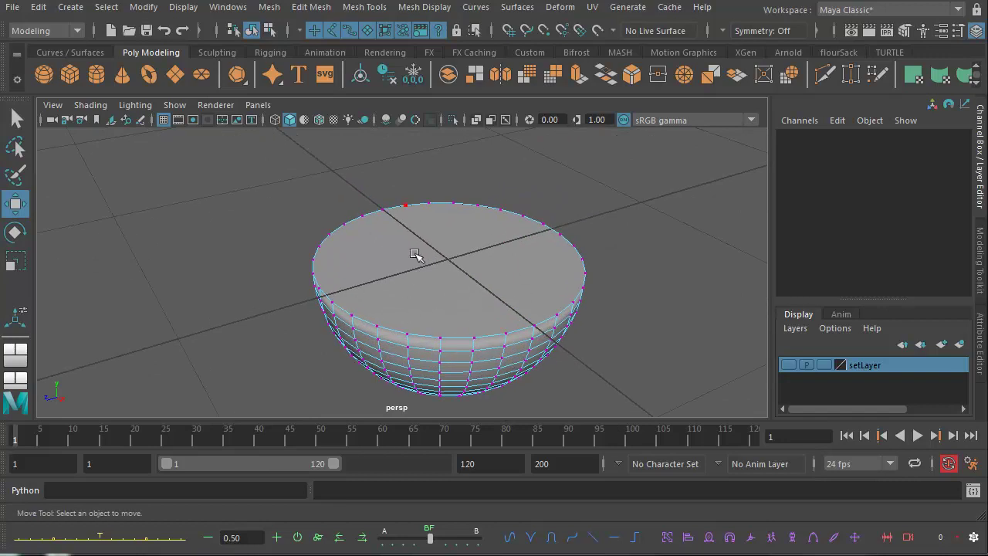
pyautogui.moveTo(443, 277); pyautogui.dragTo(436, 314, button='right')
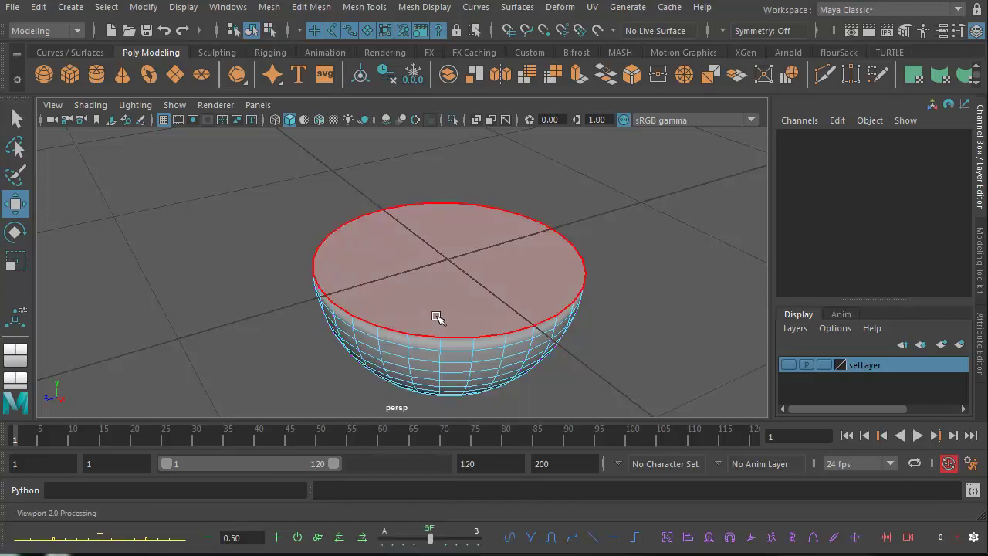
pyautogui.click(450, 287)
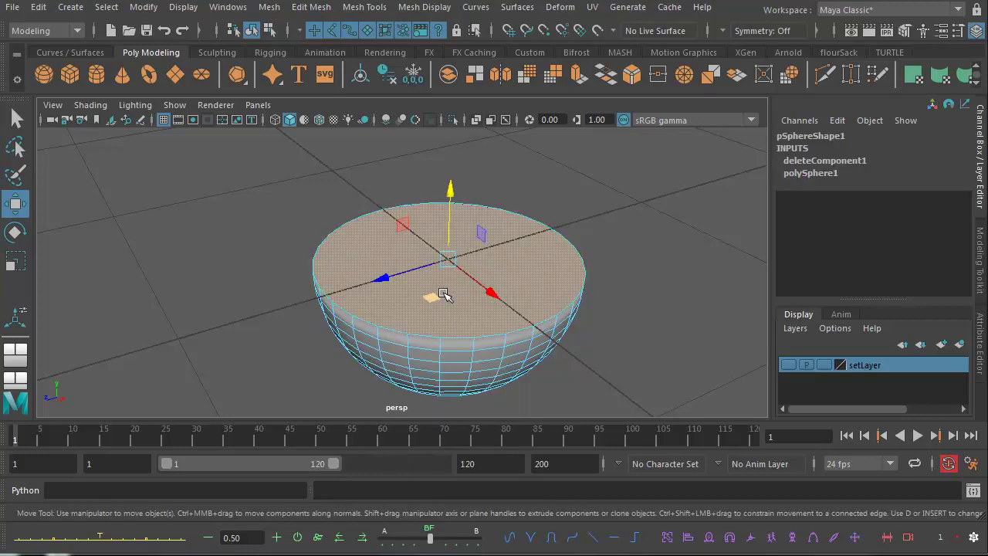
pyautogui.press('Delete')
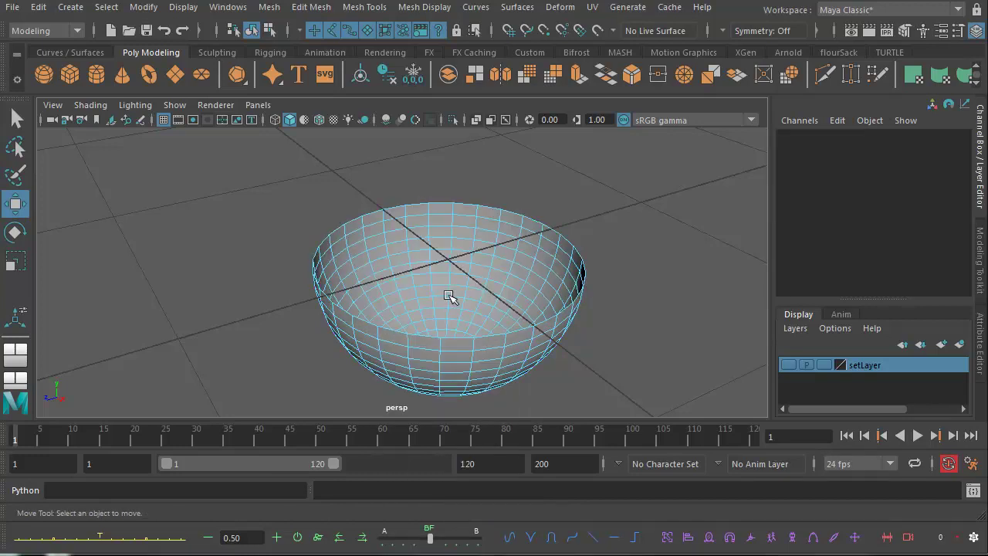
# - Select all the faces of the open bowl and apply Extrude to them
pyautogui.moveTo(463, 327)
pyautogui.keyDown('alt'); pyautogui.mouseDown()
pyautogui.moveTo(447, 293)
pyautogui.moveTo(381, 341)
pyautogui.moveTo(379, 322)
pyautogui.moveTo(435, 338)
pyautogui.moveTo(492, 301)
pyautogui.moveTo(437, 321)
pyautogui.moveTo(445, 332)
pyautogui.mouseUp(); pyautogui.keyUp('alt')
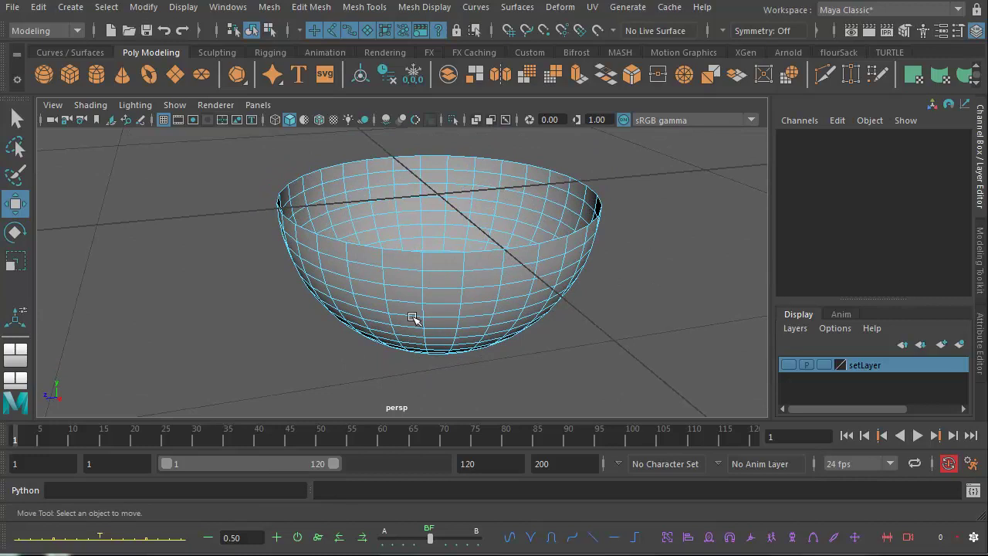
pyautogui.keyDown('alt'); pyautogui.moveTo(410, 315); pyautogui.dragTo(384, 327, button='middle'); pyautogui.keyUp('alt')
pyautogui.keyDown('alt'); pyautogui.moveTo(384, 326); pyautogui.dragTo(298, 361, button='right'); pyautogui.keyUp('alt')
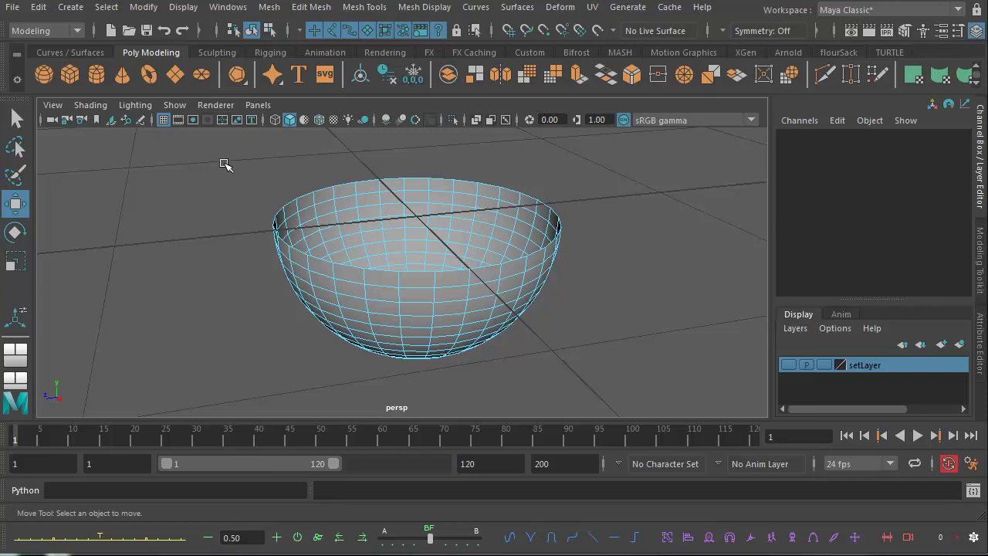
pyautogui.moveTo(235, 165); pyautogui.dragTo(579, 376)
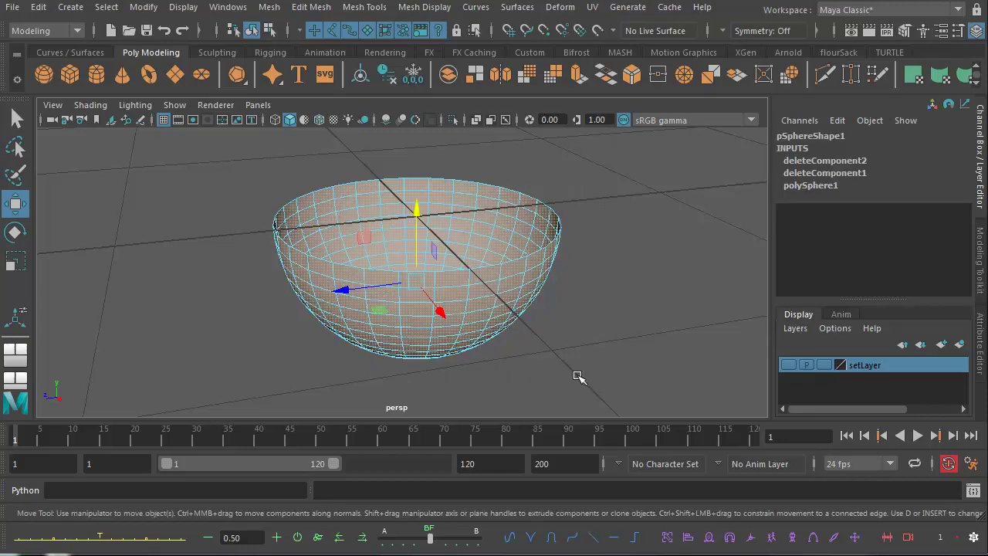
pyautogui.keyDown('alt'); pyautogui.moveTo(413, 284); pyautogui.dragTo(412, 309); pyautogui.keyUp('alt')
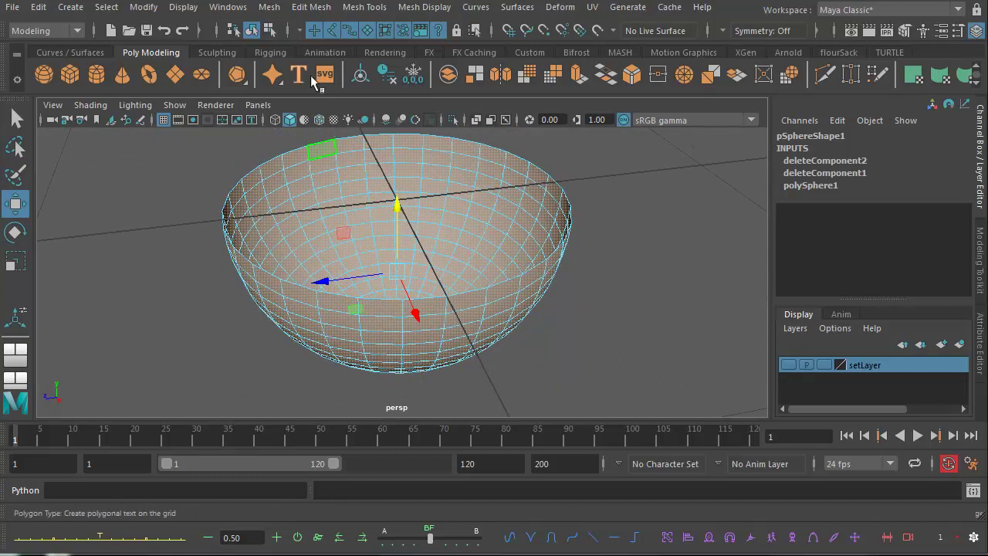
pyautogui.click(351, 9)
pyautogui.moveTo(323, 6)
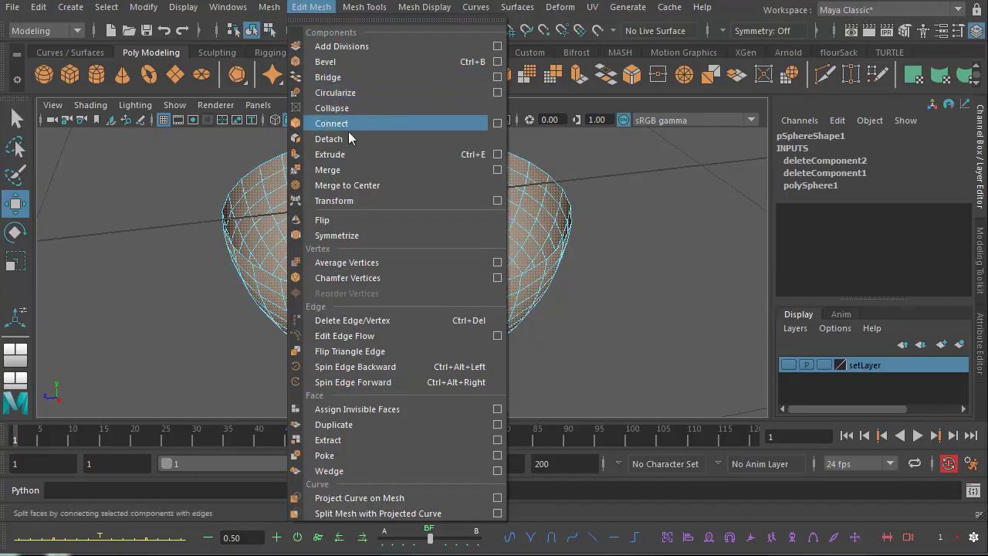
pyautogui.click(352, 155)
pyautogui.keyDown('alt'); pyautogui.moveTo(407, 348); pyautogui.dragTo(372, 337, button='middle'); pyautogui.keyUp('alt')
pyautogui.scroll(3, 374, 337)
pyautogui.keyDown('alt'); pyautogui.moveTo(391, 341); pyautogui.dragTo(425, 329); pyautogui.keyUp('alt')
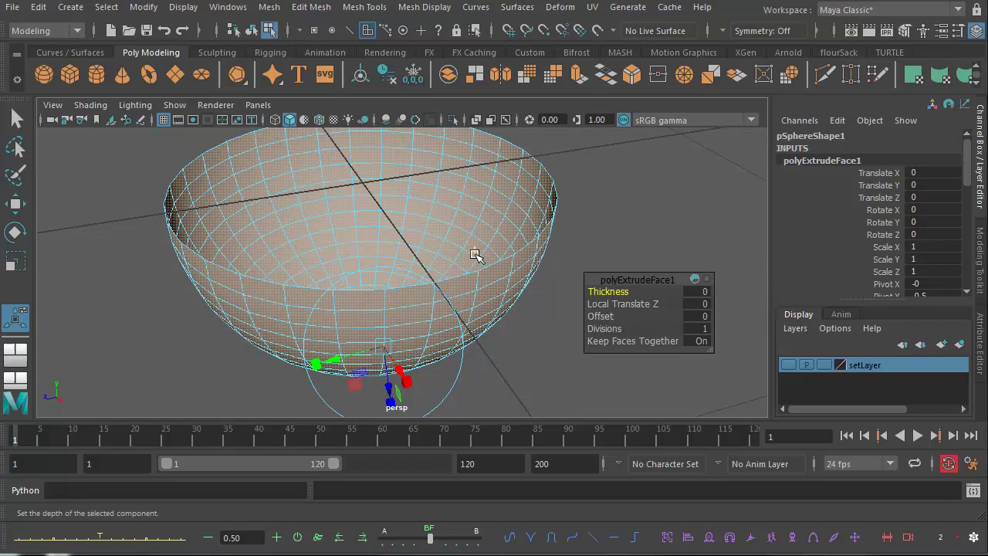
# - Scale the extruded faces inward along the world axes to about 0.955 in X and 0.991 in Z
pyautogui.click(474, 252)
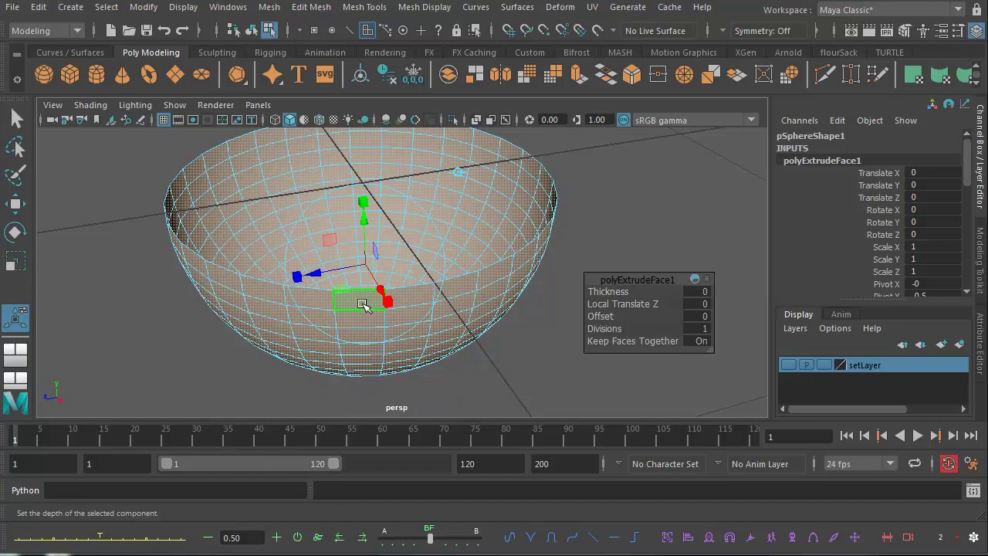
pyautogui.keyDown('alt'); pyautogui.moveTo(371, 300); pyautogui.dragTo(387, 300, button='middle'); pyautogui.keyUp('alt')
pyautogui.keyDown('alt'); pyautogui.moveTo(386, 300); pyautogui.dragTo(411, 321); pyautogui.keyUp('alt')
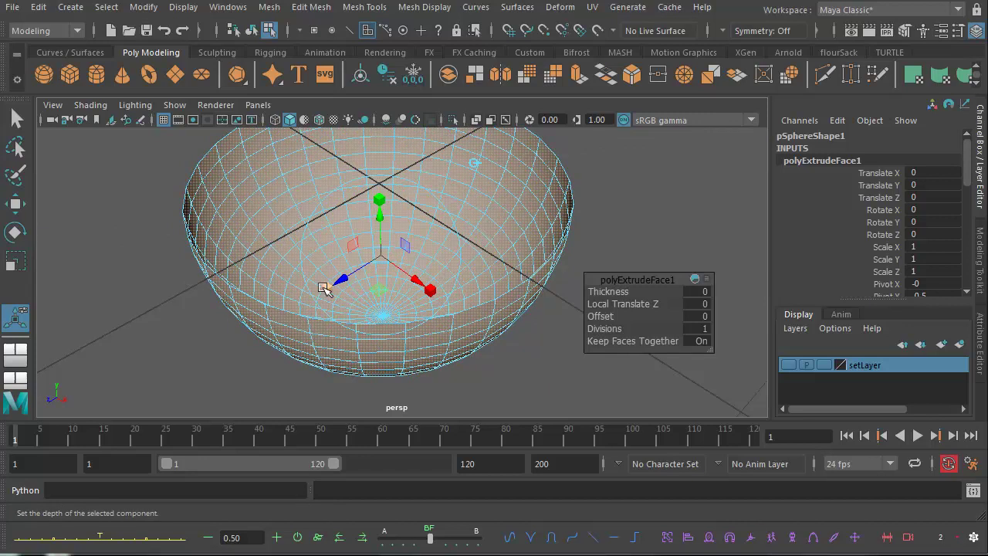
pyautogui.click(431, 291)
pyautogui.moveTo(431, 290); pyautogui.dragTo(430, 288)
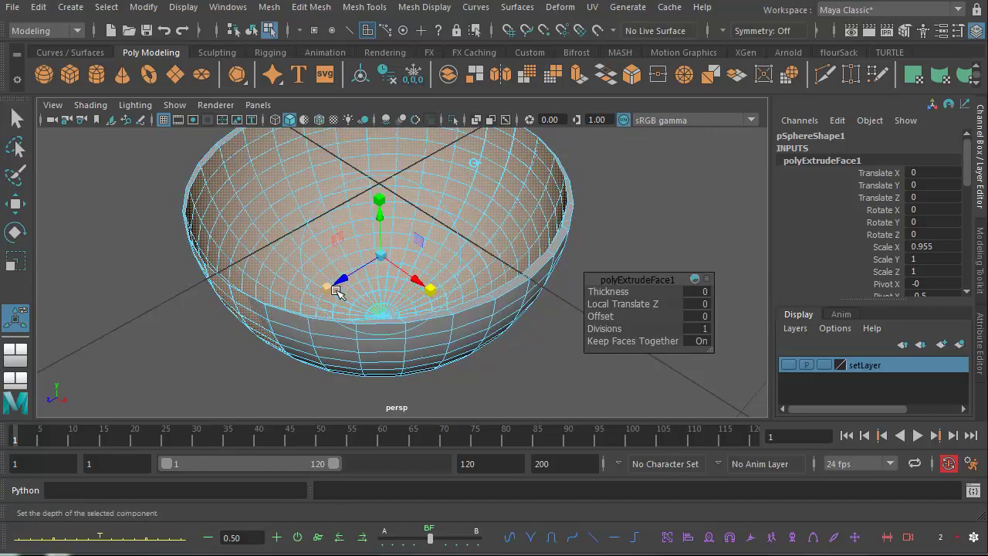
pyautogui.moveTo(327, 288); pyautogui.dragTo(327, 287)
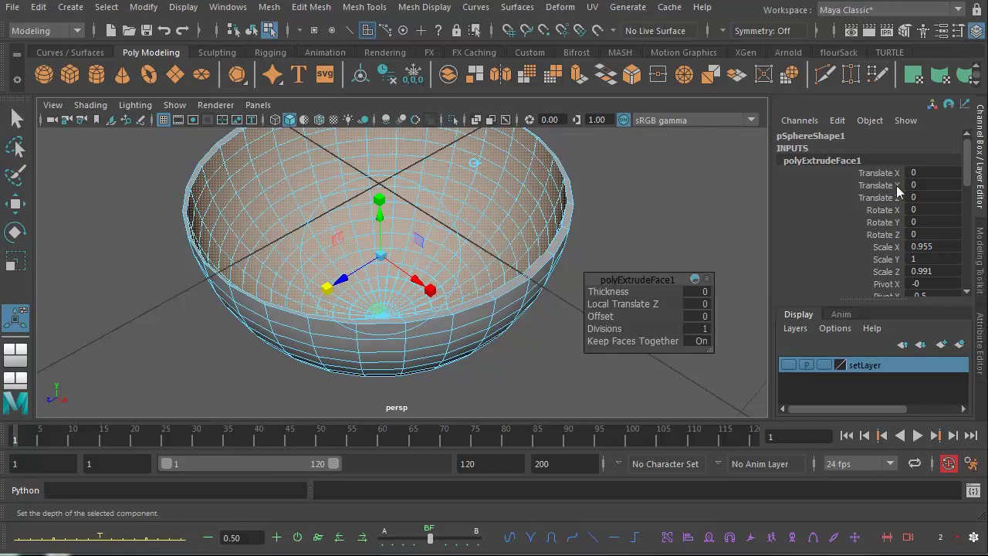
# - Set the face extrusion's Scale X and Scale Z to 0.95 to give the bowl an even wall thickness
pyautogui.moveTo(964, 161); pyautogui.dragTo(964, 141)
pyautogui.click(953, 162)
pyautogui.scroll(-2, 971, 176)
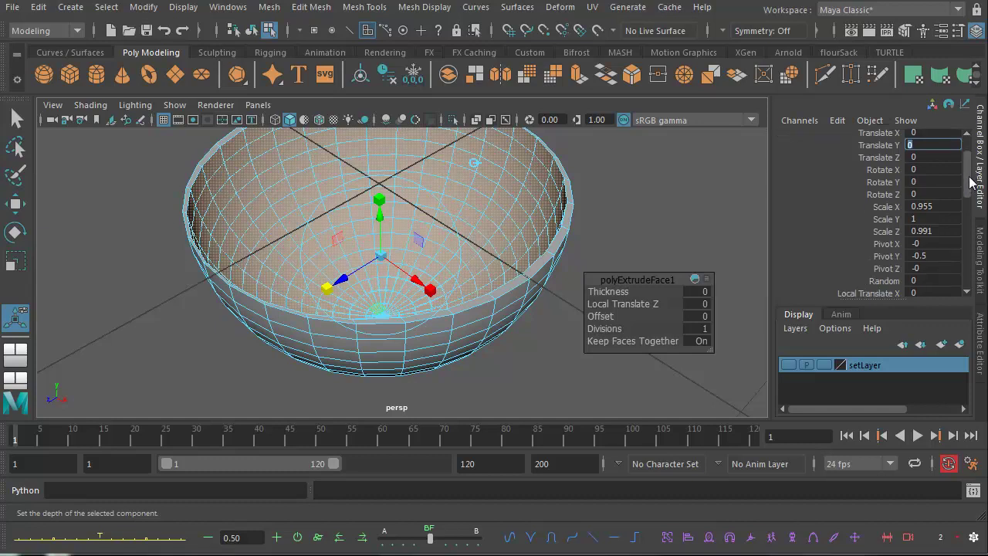
pyautogui.click(949, 198)
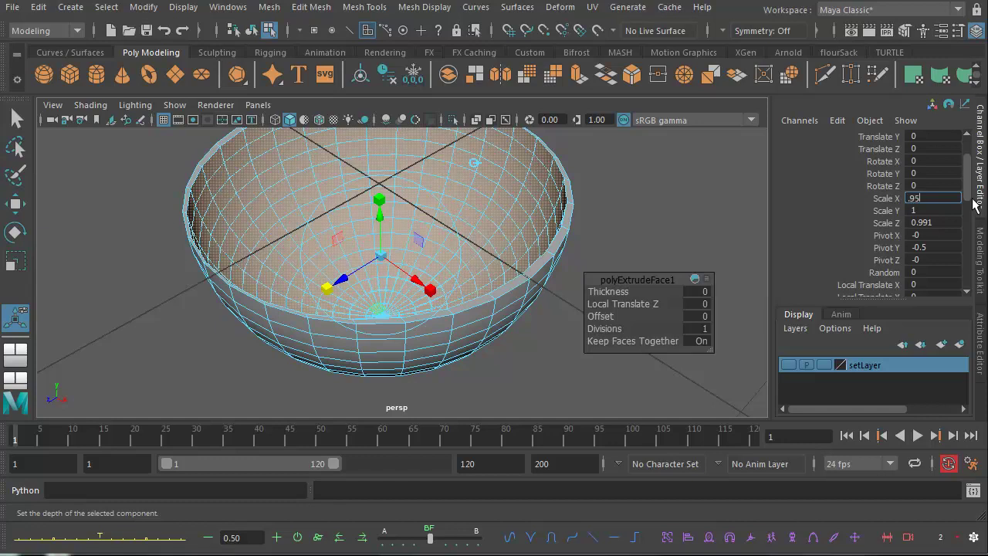
pyautogui.press('Return')
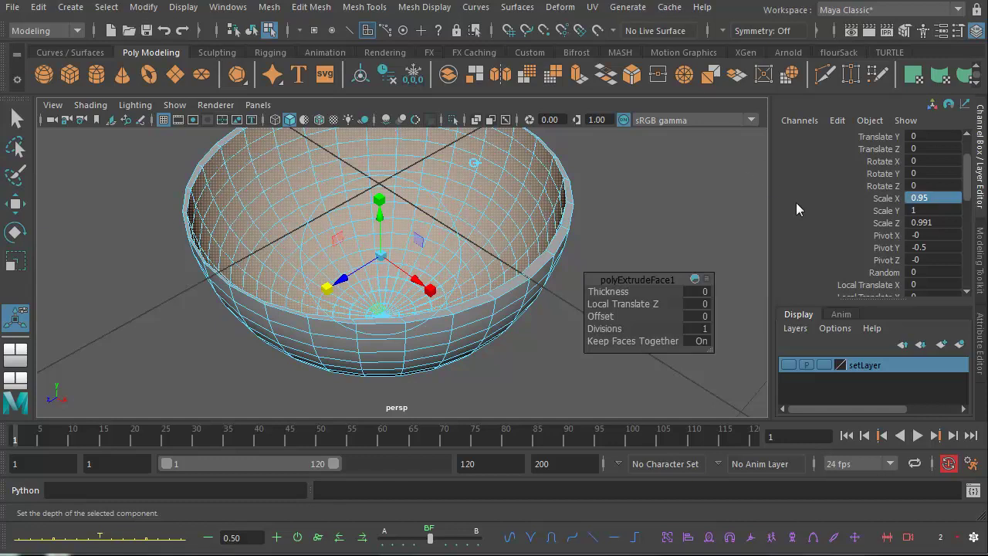
pyautogui.click(945, 224)
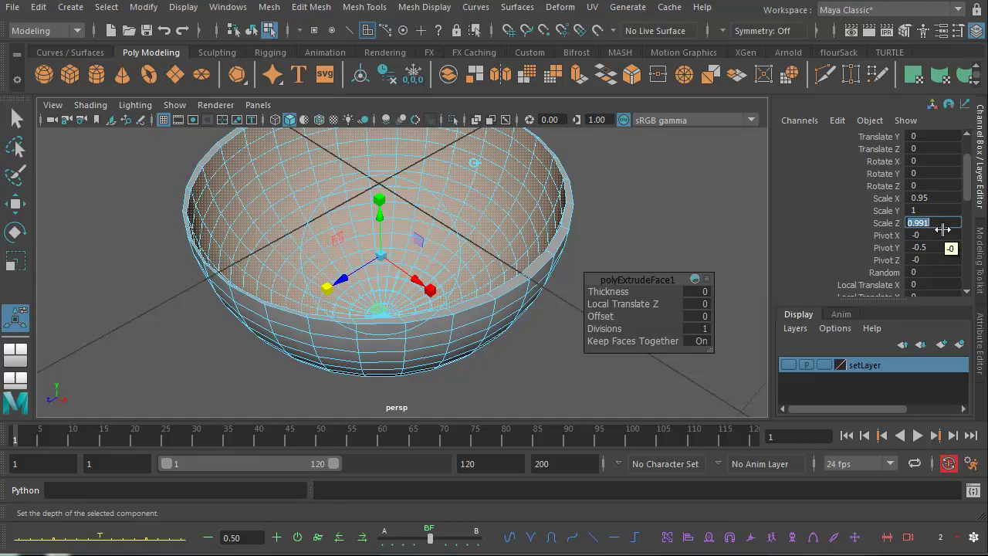
pyautogui.press('Return')
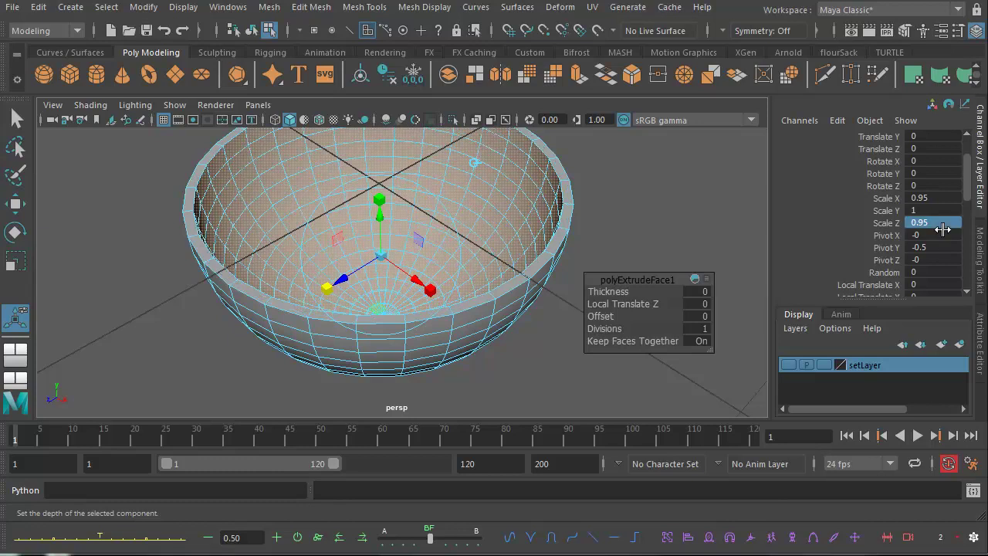
# - Return the thickened bowl to object mode and inspect its rim and outer wall from several angles
pyautogui.keyDown('alt'); pyautogui.moveTo(331, 309); pyautogui.dragTo(363, 309); pyautogui.keyUp('alt')
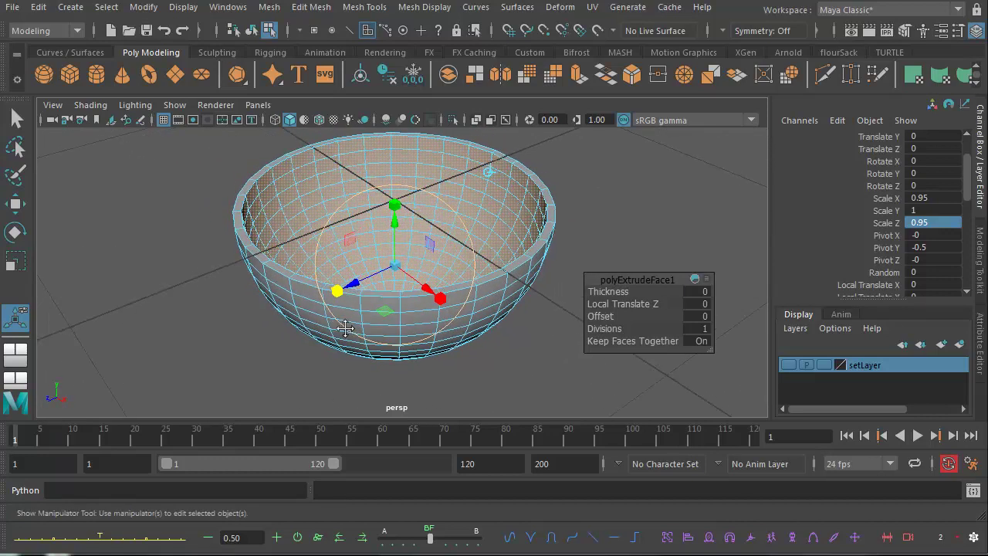
pyautogui.rightClick(393, 299)
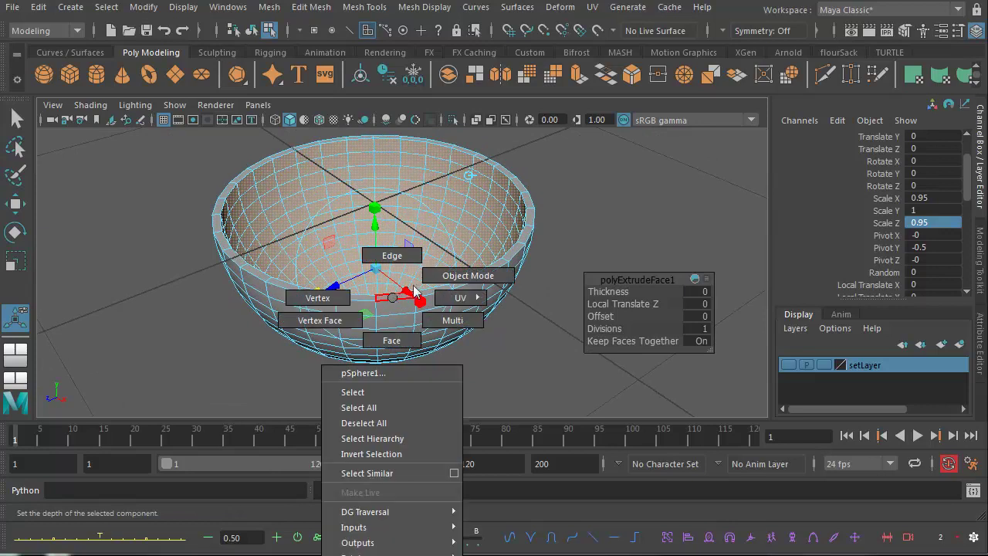
pyautogui.click(447, 277)
pyautogui.moveTo(463, 309)
pyautogui.keyDown('alt'); pyautogui.mouseDown()
pyautogui.moveTo(460, 337)
pyautogui.moveTo(511, 287)
pyautogui.moveTo(458, 318)
pyautogui.mouseUp(); pyautogui.keyUp('alt')
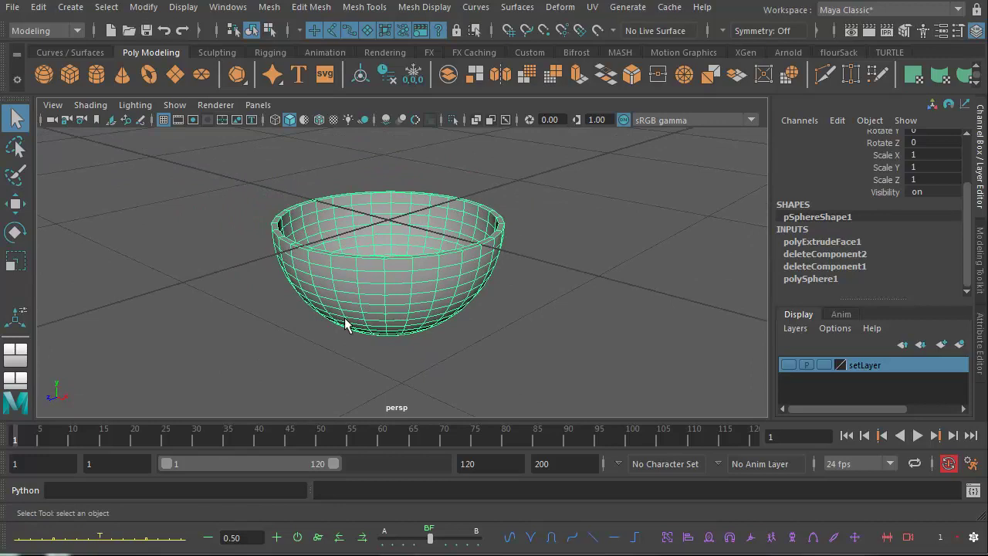
pyautogui.keyDown('alt'); pyautogui.moveTo(347, 327); pyautogui.dragTo(417, 326); pyautogui.keyUp('alt')
pyautogui.keyDown('alt'); pyautogui.moveTo(388, 315); pyautogui.dragTo(487, 340, button='right'); pyautogui.keyUp('alt')
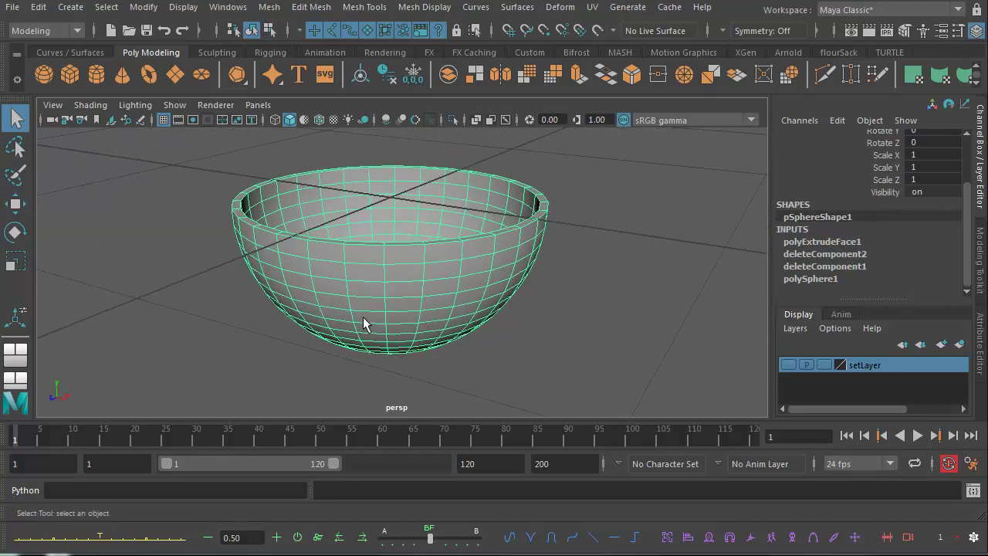
pyautogui.keyDown('alt'); pyautogui.moveTo(404, 325); pyautogui.dragTo(446, 336); pyautogui.keyUp('alt')
pyautogui.keyDown('alt'); pyautogui.moveTo(434, 327); pyautogui.dragTo(460, 318, button='middle'); pyautogui.keyUp('alt')
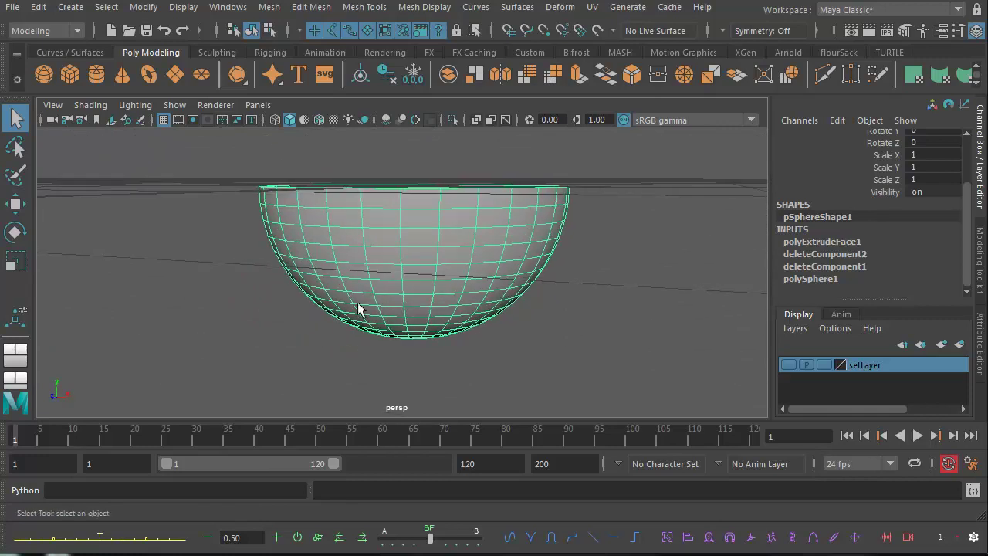
pyautogui.keyDown('alt'); pyautogui.moveTo(440, 319); pyautogui.dragTo(397, 289, button='right'); pyautogui.keyUp('alt')
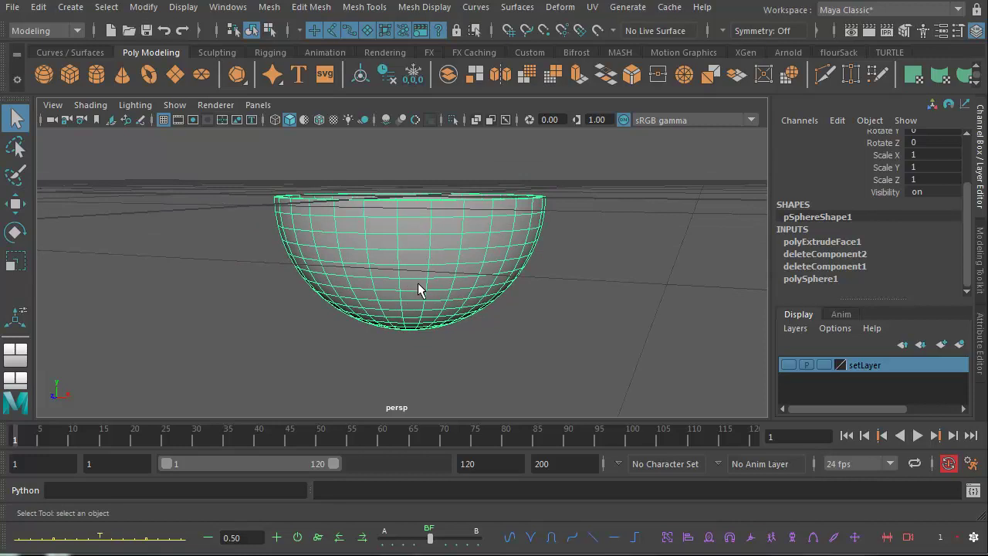
# - Put the bowl into vertex editing in a full-size front view with Two Sided Lighting turned on
pyautogui.rightClick(419, 285)
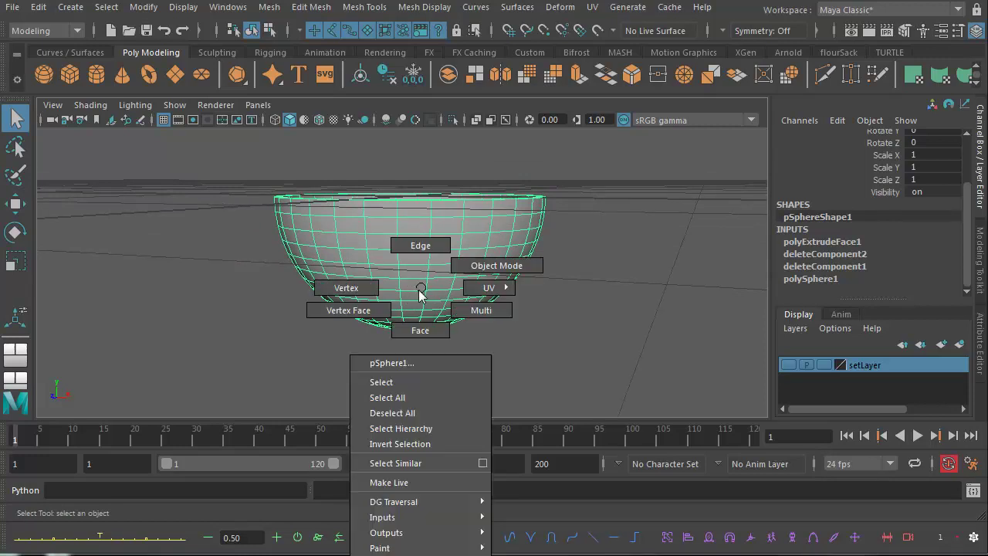
pyautogui.click(358, 291)
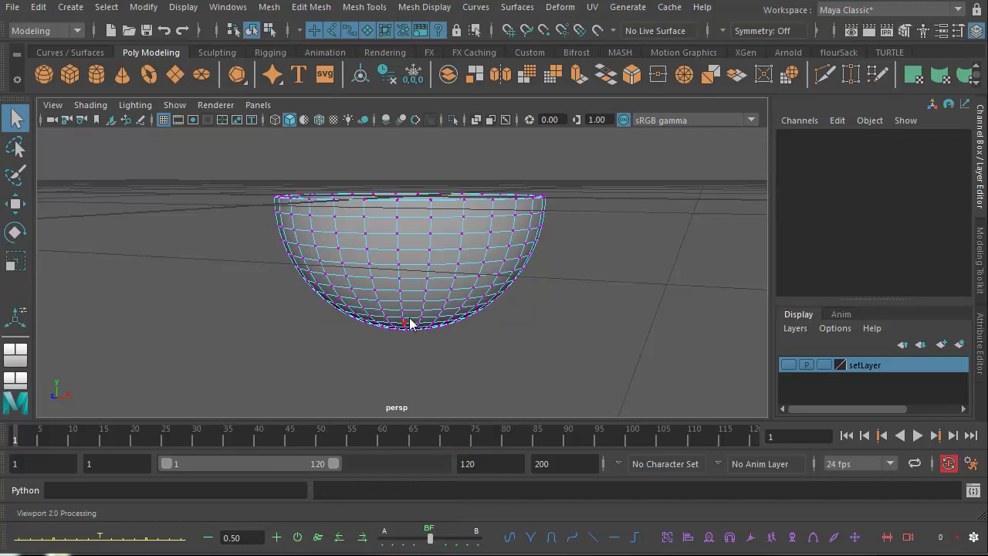
pyautogui.press('space')
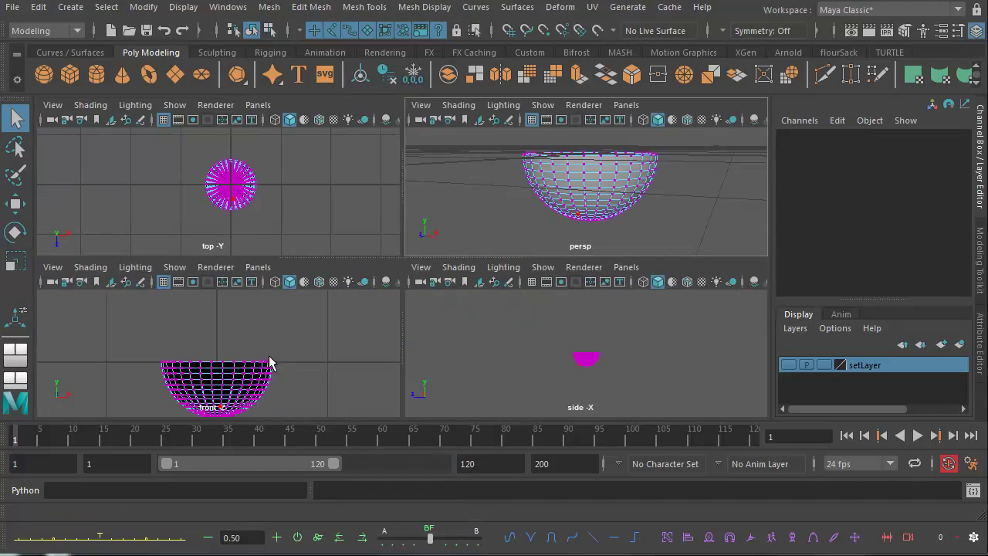
pyautogui.press('space')
pyautogui.keyDown('alt'); pyautogui.moveTo(381, 353); pyautogui.dragTo(397, 278, button='middle'); pyautogui.keyUp('alt')
pyautogui.keyDown('alt'); pyautogui.moveTo(427, 284); pyautogui.dragTo(592, 342, button='right'); pyautogui.keyUp('alt')
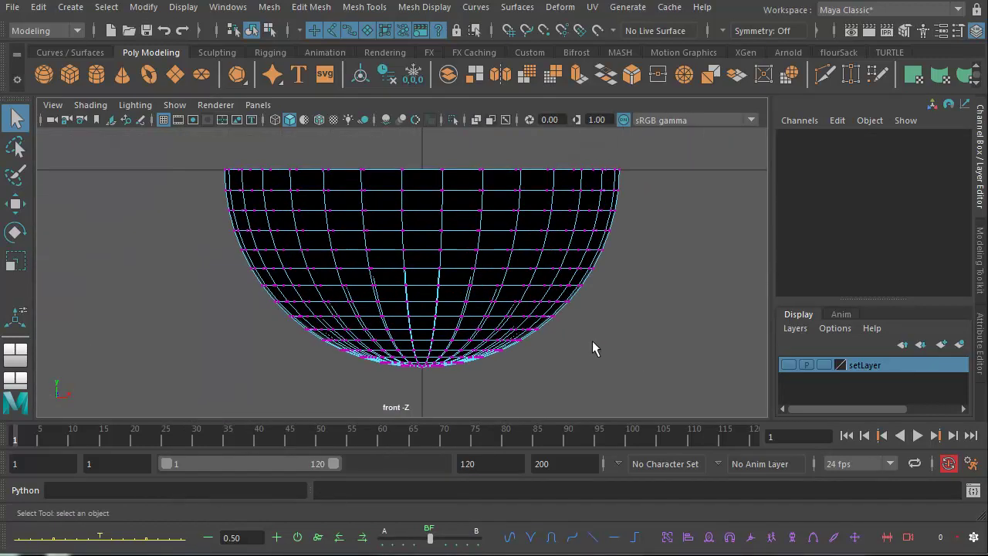
pyautogui.scroll(4, 469, 301)
pyautogui.click(137, 106)
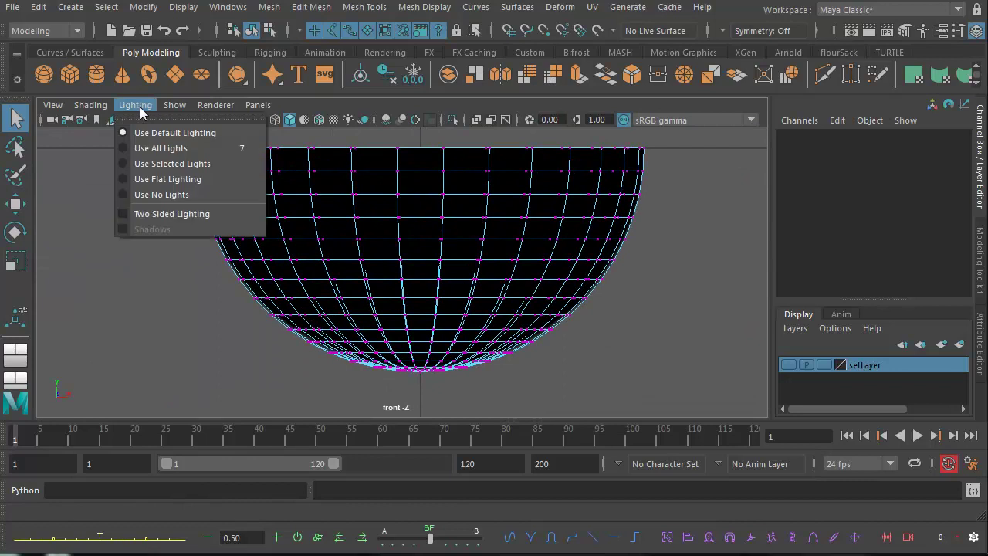
pyautogui.click(151, 214)
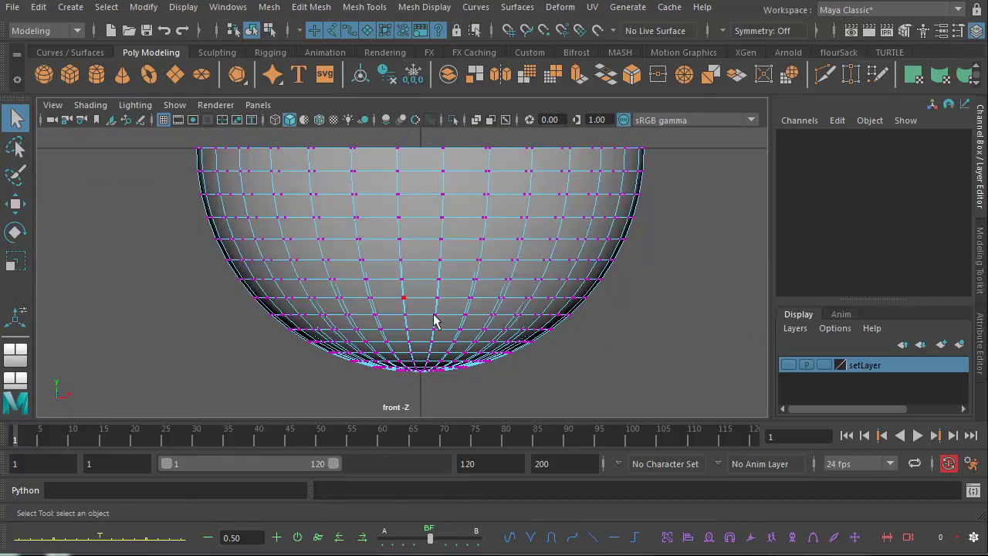
# - Select all vertex rows in the lower third of the bowl and move them slightly upward
pyautogui.moveTo(435, 321)
pyautogui.keyDown('alt'); pyautogui.mouseDown(button='middle')
pyautogui.moveTo(423, 287)
pyautogui.moveTo(423, 311)
pyautogui.moveTo(454, 323)
pyautogui.mouseUp(button='middle'); pyautogui.keyUp('alt')
pyautogui.moveTo(454, 322)
pyautogui.keyDown('alt'); pyautogui.mouseDown(button='right')
pyautogui.moveTo(441, 322)
pyautogui.moveTo(467, 325)
pyautogui.mouseUp(button='right'); pyautogui.keyUp('alt')
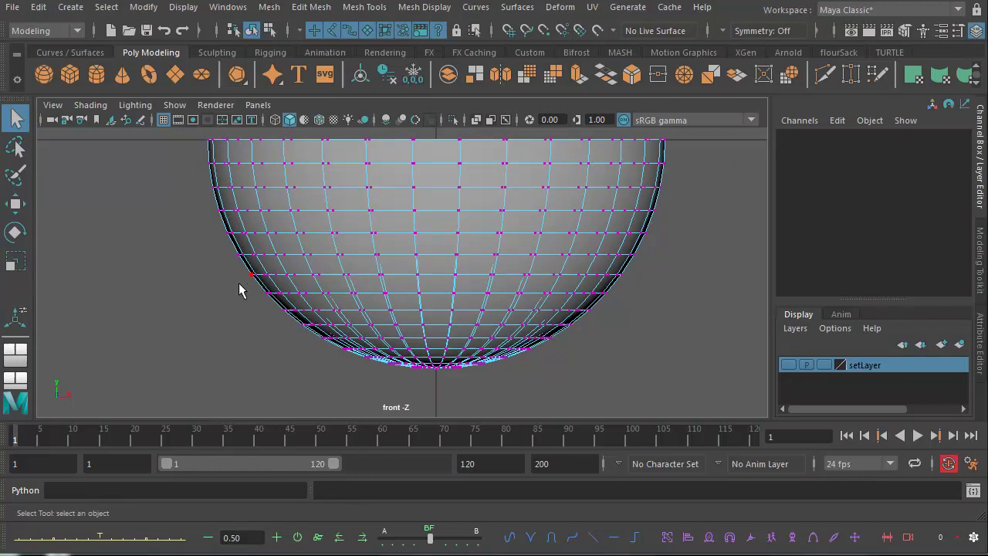
pyautogui.moveTo(246, 284); pyautogui.dragTo(639, 390)
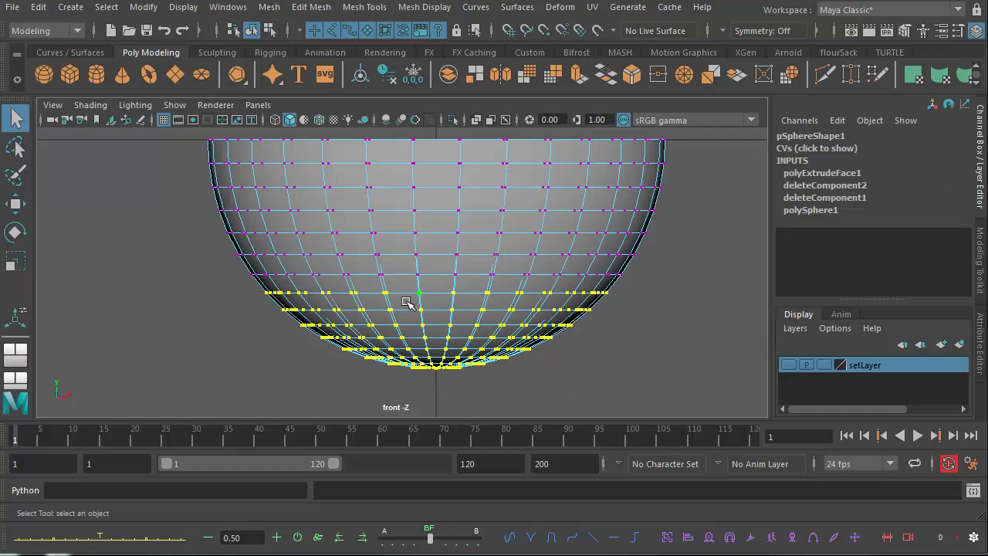
pyautogui.press('w')
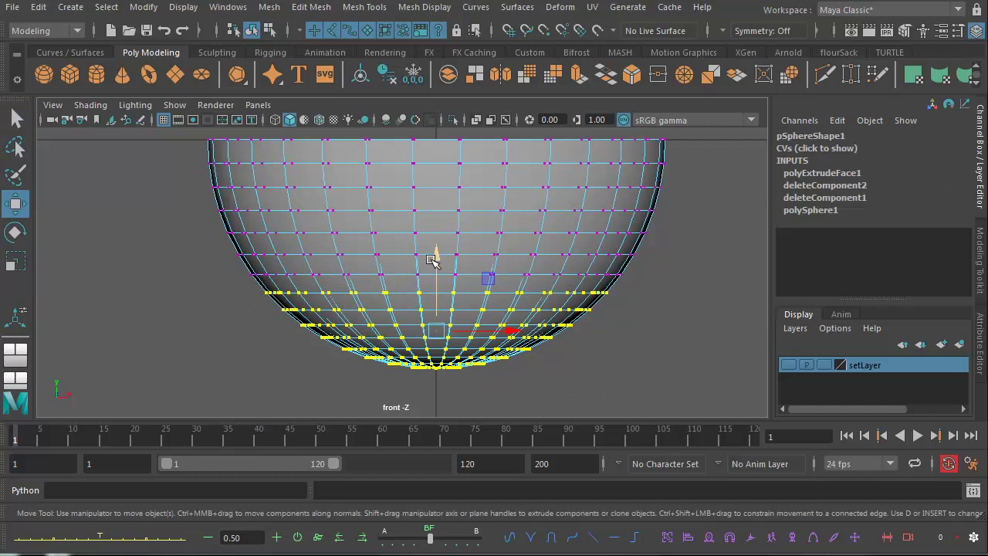
pyautogui.moveTo(435, 262); pyautogui.dragTo(436, 251)
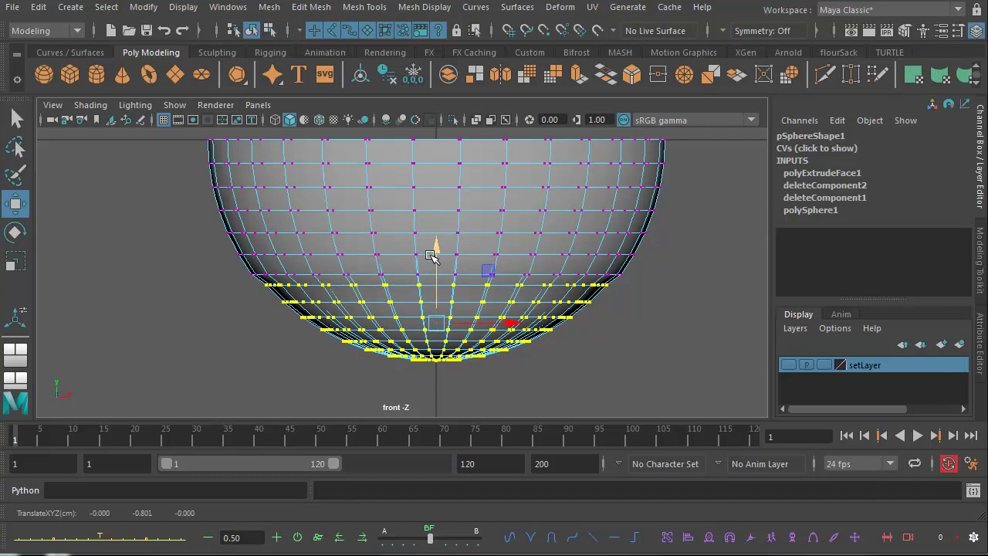
# - Flatten the bowl's base by raising the lower vertices repeatedly, leaving out the uppermost selected row each time down to the lowest few rows
pyautogui.moveTo(238, 294); pyautogui.dragTo(619, 402)
pyautogui.moveTo(439, 258); pyautogui.dragTo(436, 250)
pyautogui.moveTo(259, 304); pyautogui.dragTo(572, 363)
pyautogui.moveTo(436, 263); pyautogui.dragTo(436, 254)
pyautogui.moveTo(278, 307); pyautogui.dragTo(600, 372)
pyautogui.moveTo(435, 258); pyautogui.dragTo(436, 249)
pyautogui.moveTo(310, 311); pyautogui.dragTo(582, 379)
pyautogui.moveTo(434, 255); pyautogui.dragTo(434, 250)
pyautogui.moveTo(306, 318); pyautogui.dragTo(571, 376)
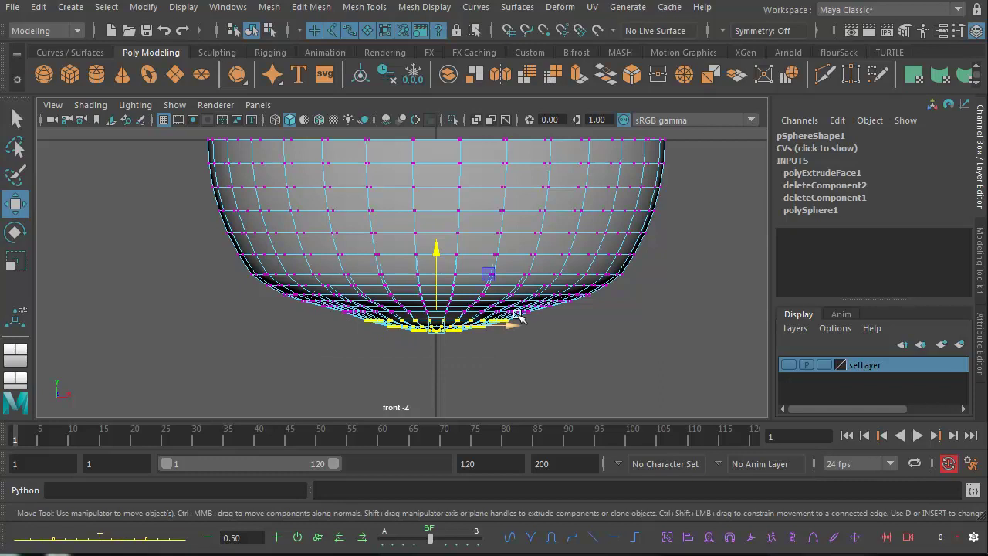
pyautogui.moveTo(432, 252); pyautogui.dragTo(432, 247)
# - Select only the vertex rows around the bowl's bottom tip and raise them slightly
pyautogui.keyDown('alt'); pyautogui.moveTo(411, 357); pyautogui.dragTo(403, 355, button='middle'); pyautogui.keyUp('alt')
pyautogui.keyDown('alt'); pyautogui.moveTo(403, 355); pyautogui.dragTo(667, 412, button='right'); pyautogui.keyUp('alt')
pyautogui.keyDown('alt'); pyautogui.moveTo(597, 399); pyautogui.dragTo(542, 354, button='middle'); pyautogui.keyUp('alt')
pyautogui.keyDown('alt'); pyautogui.moveTo(542, 355); pyautogui.dragTo(640, 368, button='right'); pyautogui.keyUp('alt')
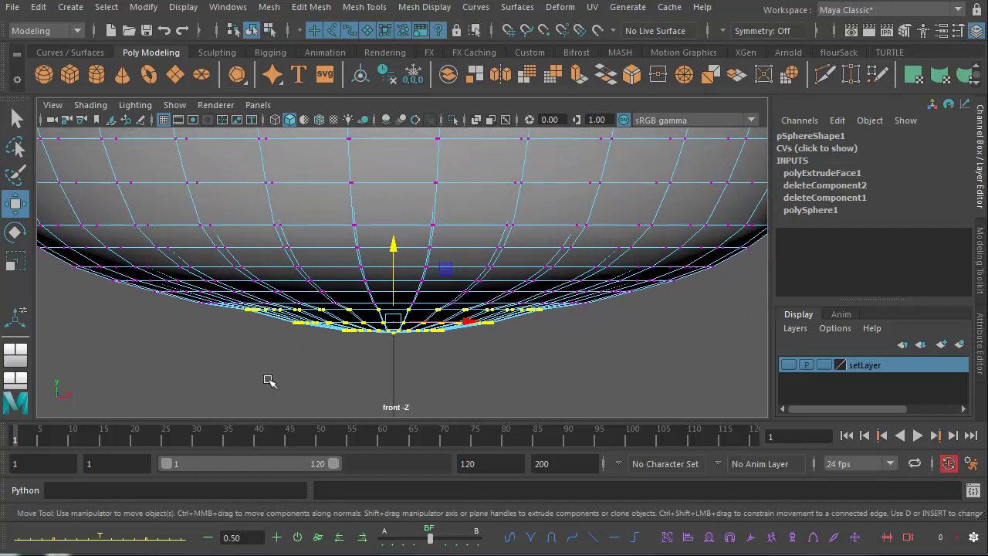
pyautogui.click(243, 324)
pyautogui.moveTo(517, 384); pyautogui.dragTo(516, 384)
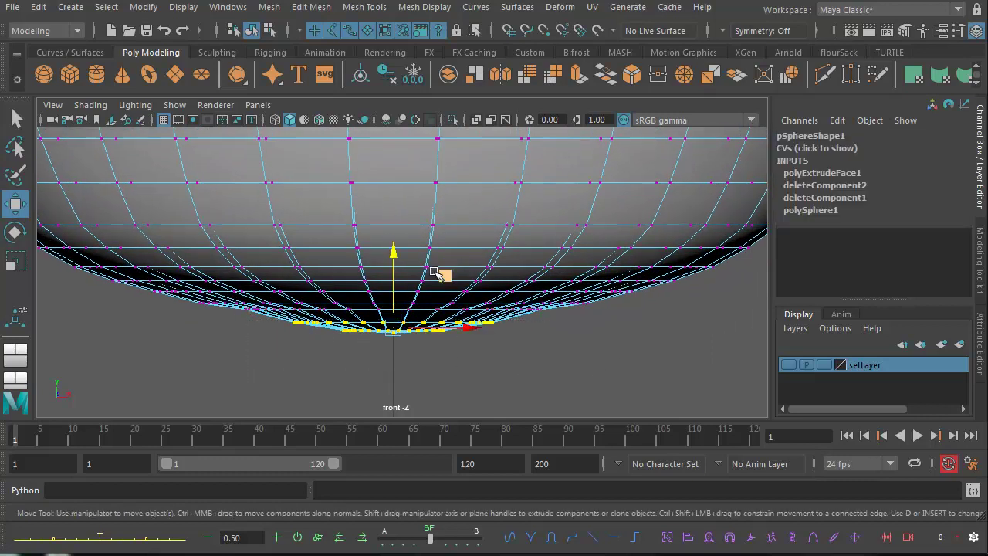
pyautogui.moveTo(393, 261); pyautogui.dragTo(395, 253)
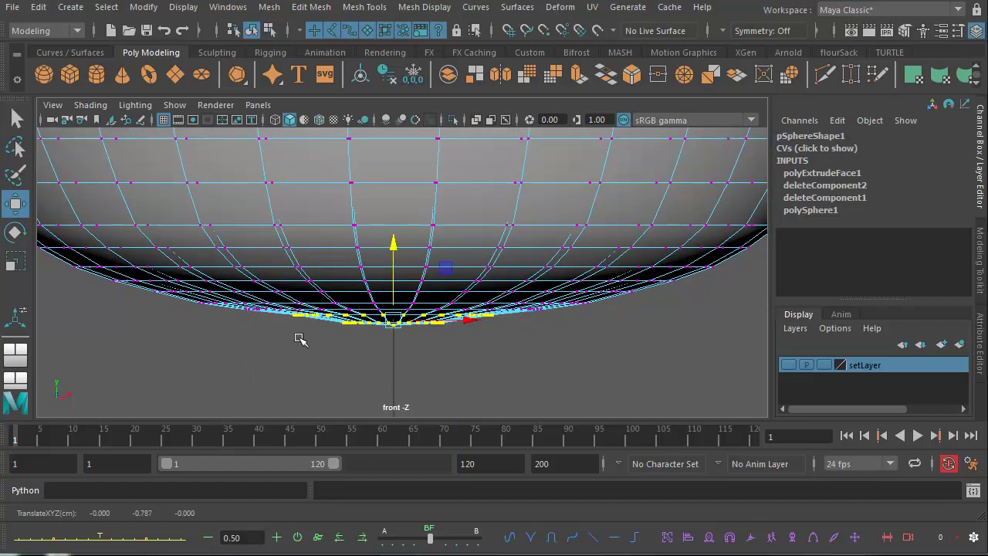
# - Drop the uppermost selected vertex row at the bowl's bottom tip and raise the remaining lowest vertices slightly
pyautogui.click(298, 331)
pyautogui.moveTo(307, 323); pyautogui.dragTo(494, 342)
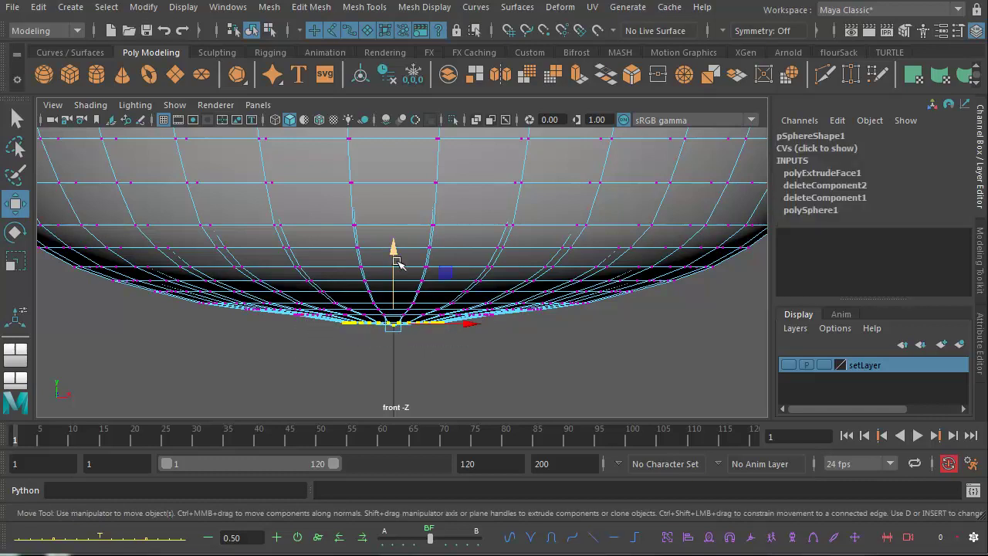
pyautogui.moveTo(393, 257); pyautogui.dragTo(393, 252)
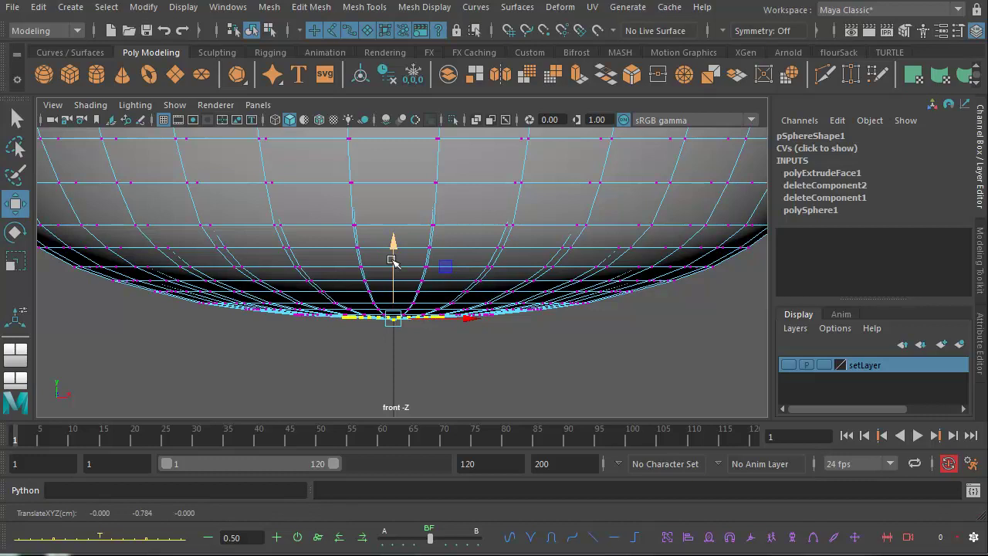
# - Examine the flattened base of the bowl in the front view and from a low angle in the full-size perspective view
pyautogui.keyDown('alt'); pyautogui.moveTo(473, 330); pyautogui.dragTo(486, 359, button='middle'); pyautogui.keyUp('alt')
pyautogui.keyDown('alt'); pyautogui.moveTo(485, 359); pyautogui.dragTo(368, 328, button='right'); pyautogui.keyUp('alt')
pyautogui.moveTo(368, 328)
pyautogui.keyDown('alt'); pyautogui.mouseDown(button='middle')
pyautogui.moveTo(379, 333)
pyautogui.moveTo(368, 337)
pyautogui.mouseUp(button='middle'); pyautogui.keyUp('alt')
pyautogui.keyDown('alt'); pyautogui.moveTo(368, 337); pyautogui.dragTo(463, 338, button='right'); pyautogui.keyUp('alt')
pyautogui.keyDown('alt'); pyautogui.moveTo(463, 338); pyautogui.dragTo(398, 325, button='middle'); pyautogui.keyUp('alt')
pyautogui.keyDown('alt'); pyautogui.moveTo(398, 325); pyautogui.dragTo(487, 339, button='right'); pyautogui.keyUp('alt')
pyautogui.press('space')
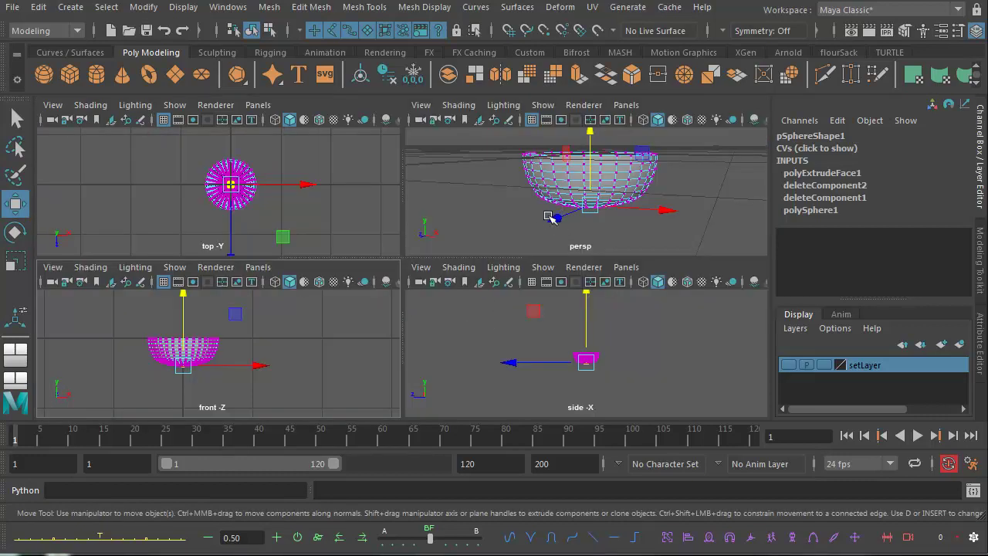
pyautogui.press('space')
pyautogui.keyDown('alt'); pyautogui.moveTo(433, 293); pyautogui.dragTo(450, 319, button='middle'); pyautogui.keyUp('alt')
pyautogui.keyDown('alt'); pyautogui.moveTo(450, 319); pyautogui.dragTo(472, 339, button='right'); pyautogui.keyUp('alt')
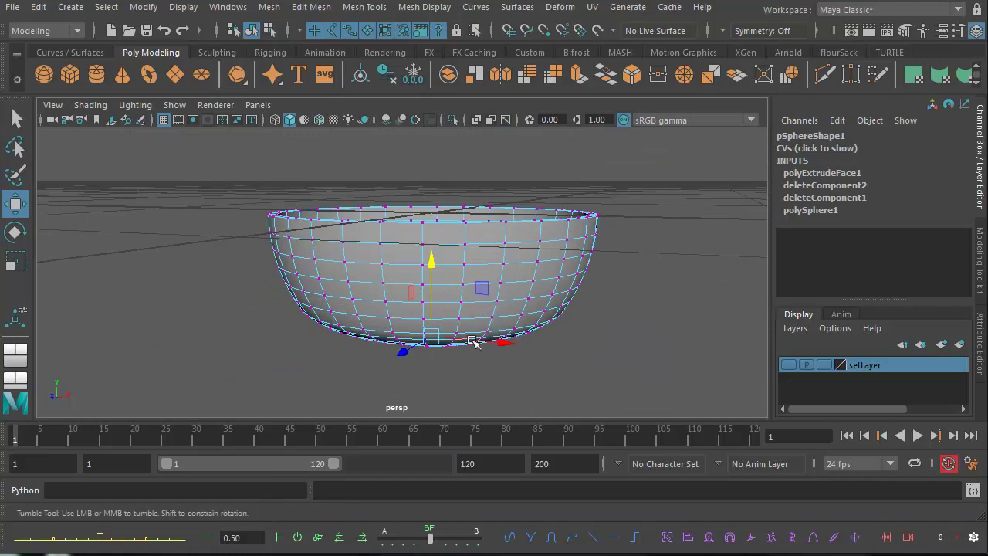
pyautogui.keyDown('alt'); pyautogui.moveTo(472, 340); pyautogui.dragTo(479, 323); pyautogui.keyUp('alt')
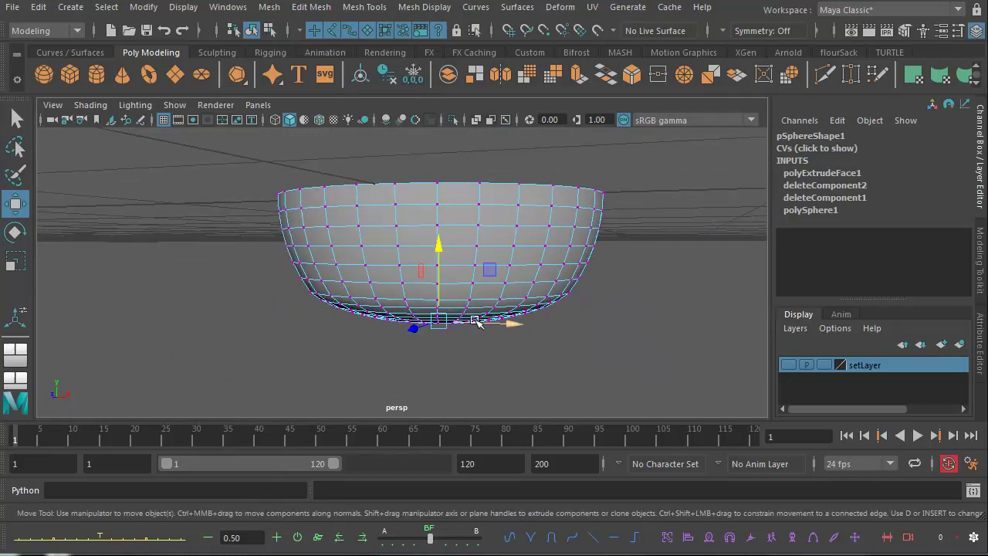
# - Select all vertex rows of the bowl's base in the full-size front view and move them slightly downward
pyautogui.press('space')
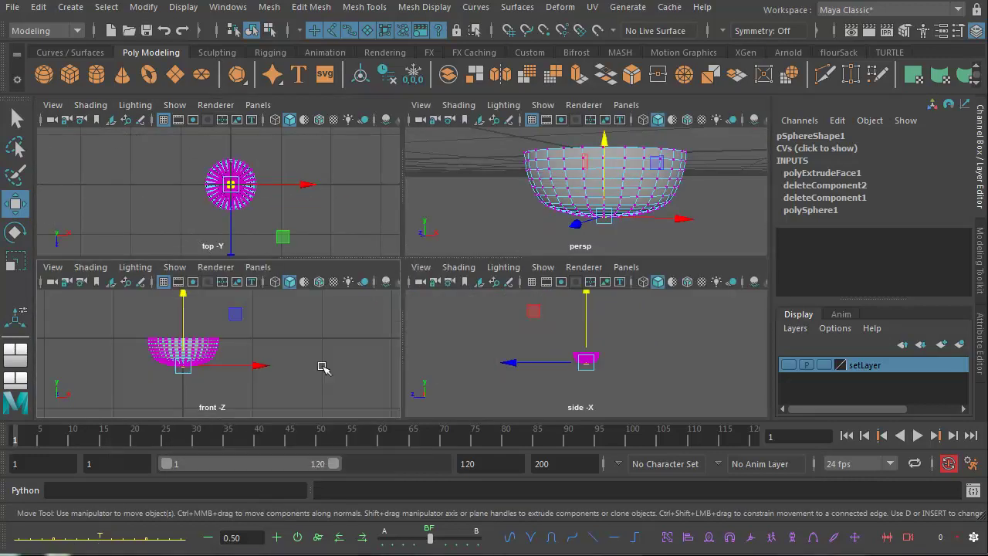
pyautogui.press('space')
pyautogui.keyDown('alt'); pyautogui.moveTo(381, 342); pyautogui.dragTo(399, 348, button='middle'); pyautogui.keyUp('alt')
pyautogui.keyDown('alt'); pyautogui.moveTo(399, 348); pyautogui.dragTo(702, 392, button='right'); pyautogui.keyUp('alt')
pyautogui.keyDown('alt'); pyautogui.moveTo(355, 282); pyautogui.dragTo(415, 340, button='middle'); pyautogui.keyUp('alt')
pyautogui.keyDown('alt'); pyautogui.moveTo(415, 340); pyautogui.dragTo(680, 378, button='right'); pyautogui.keyUp('alt')
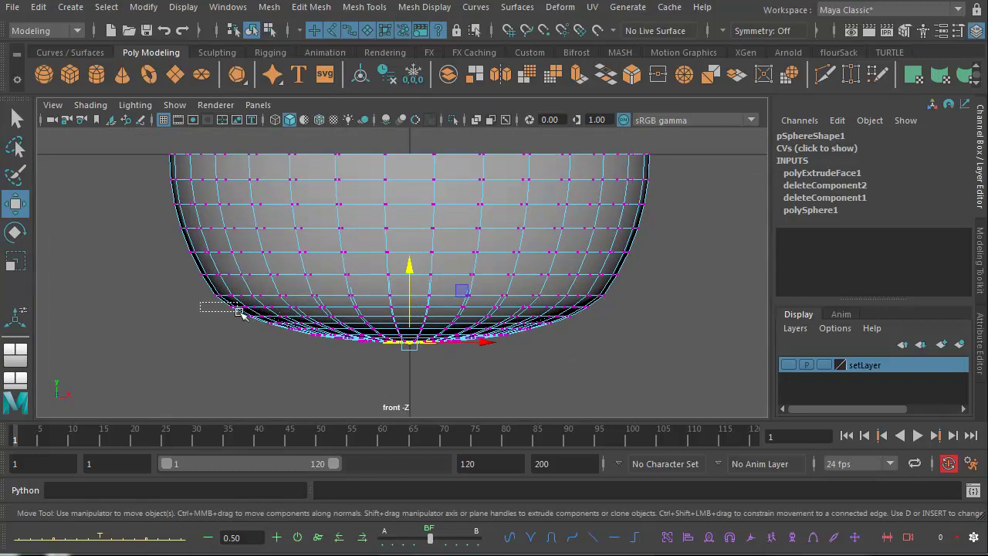
pyautogui.moveTo(492, 363); pyautogui.dragTo(631, 377)
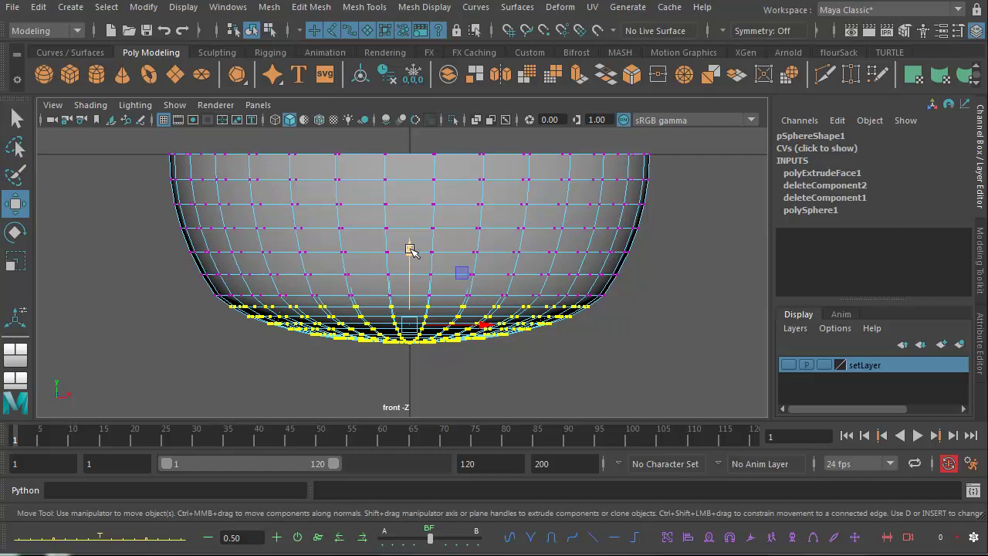
pyautogui.moveTo(410, 249); pyautogui.dragTo(410, 251)
# - Return the bowl to object mode in the full-size perspective view
pyautogui.press('space')
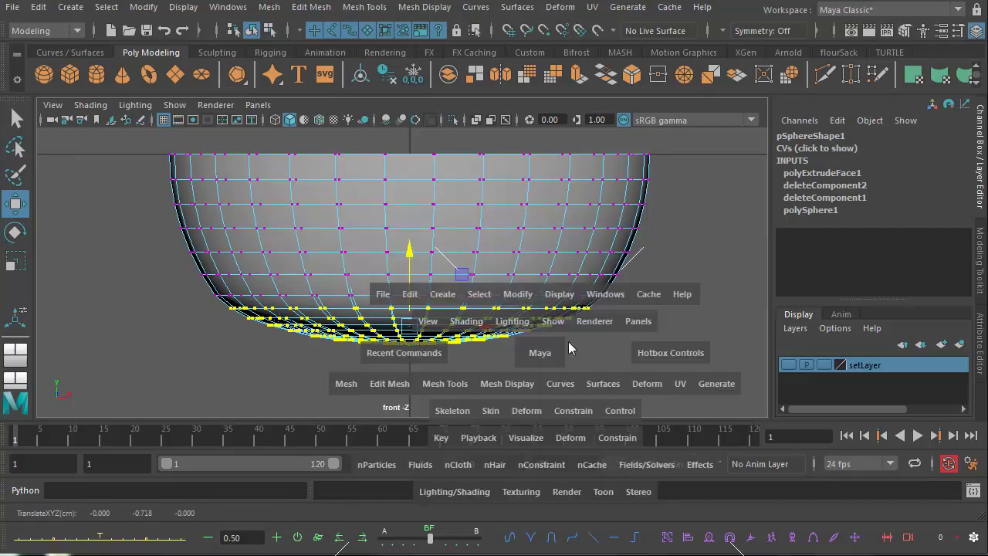
pyautogui.press('space')
pyautogui.keyDown('alt'); pyautogui.moveTo(450, 334); pyautogui.dragTo(500, 360); pyautogui.keyUp('alt')
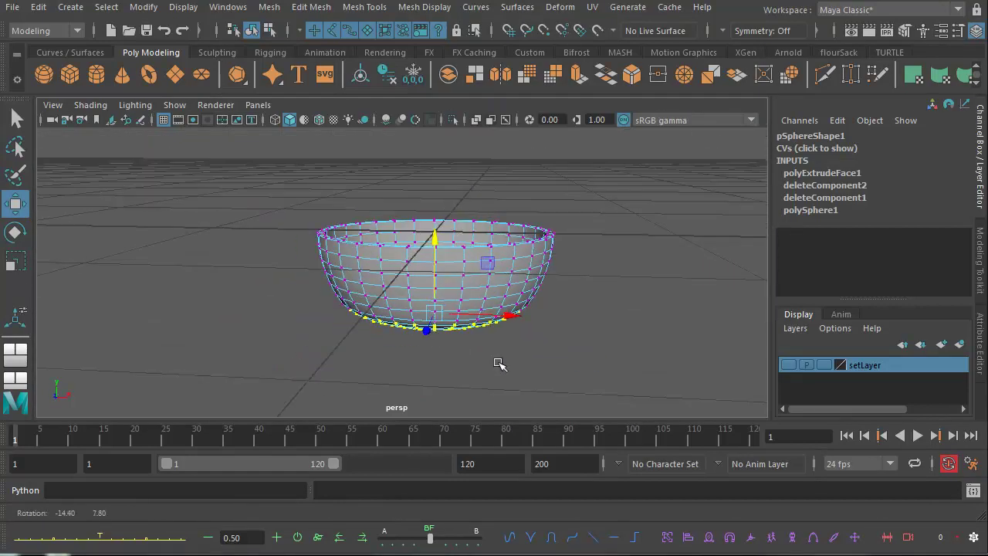
pyautogui.rightClick(494, 284)
pyautogui.moveTo(557, 261); pyautogui.dragTo(559, 261, button='right')
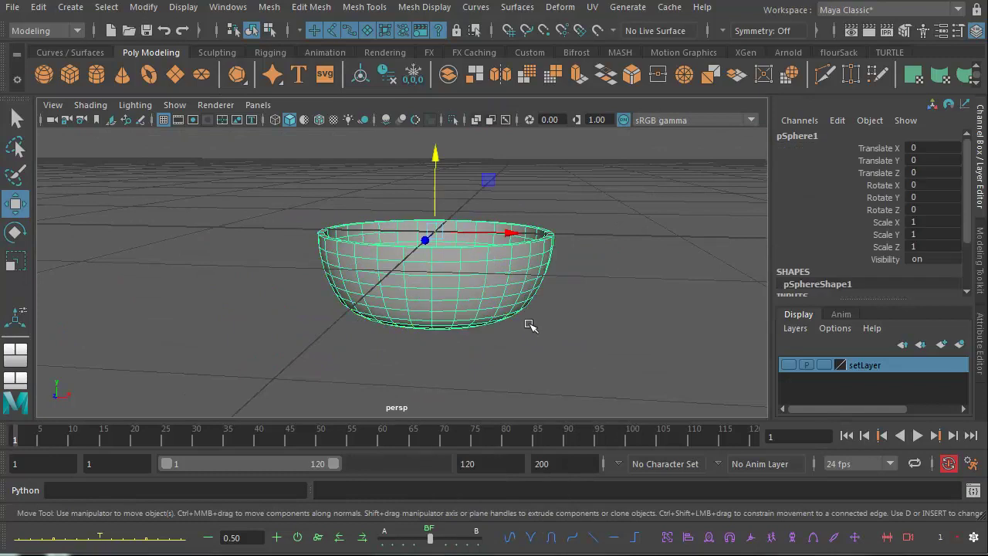
# - Rename the bowl object to bowl
pyautogui.keyDown('alt'); pyautogui.moveTo(529, 324); pyautogui.dragTo(484, 349); pyautogui.keyUp('alt')
pyautogui.keyDown('alt'); pyautogui.moveTo(484, 348); pyautogui.dragTo(427, 337, button='middle'); pyautogui.keyUp('alt')
pyautogui.keyDown('alt'); pyautogui.moveTo(428, 336); pyautogui.dragTo(525, 354, button='right'); pyautogui.keyUp('alt')
pyautogui.keyDown('alt'); pyautogui.moveTo(526, 354); pyautogui.dragTo(553, 287); pyautogui.keyUp('alt')
pyautogui.doubleClick(797, 136)
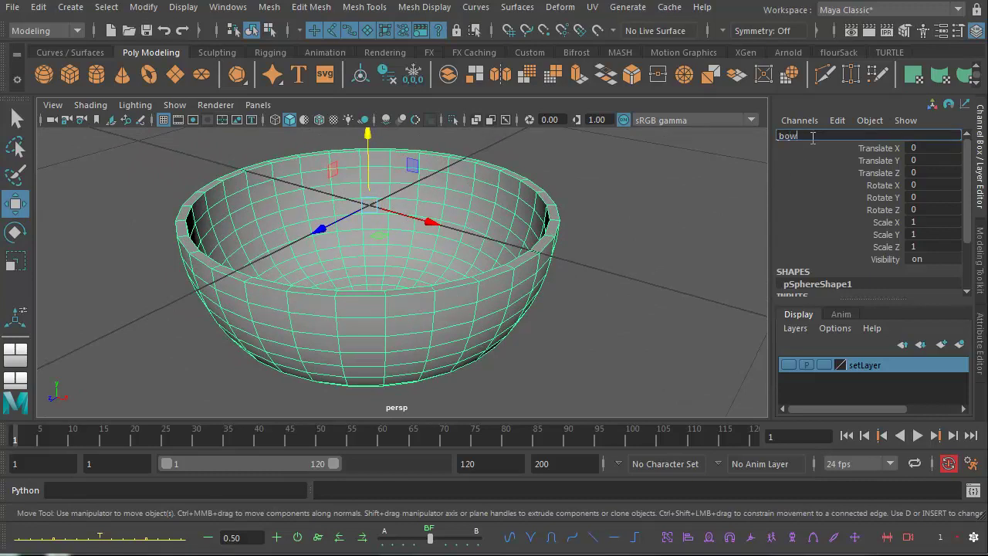
pyautogui.press('Return')
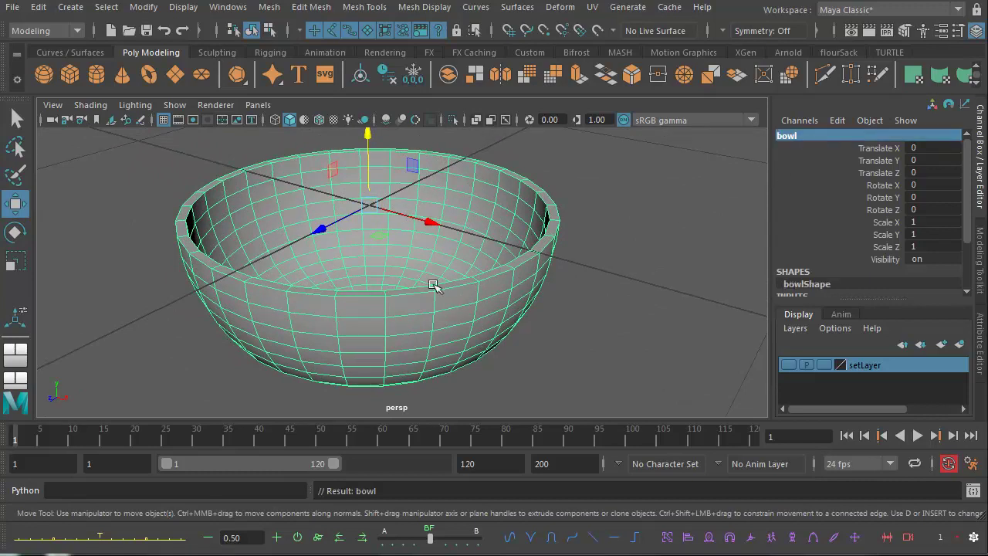
# - Display the bowl with smooth mesh preview
pyautogui.keyDown('alt'); pyautogui.moveTo(433, 286); pyautogui.dragTo(344, 298, button='right'); pyautogui.keyUp('alt')
pyautogui.keyDown('alt'); pyautogui.moveTo(377, 303); pyautogui.dragTo(401, 304, button='middle'); pyautogui.keyUp('alt')
pyautogui.scroll(-3, 421, 304)
pyautogui.keyDown('alt'); pyautogui.moveTo(432, 292); pyautogui.dragTo(461, 286); pyautogui.keyUp('alt')
pyautogui.keyDown('alt'); pyautogui.moveTo(461, 286); pyautogui.dragTo(437, 284, button='middle'); pyautogui.keyUp('alt')
pyautogui.keyDown('alt'); pyautogui.moveTo(437, 284); pyautogui.dragTo(605, 339, button='right'); pyautogui.keyUp('alt')
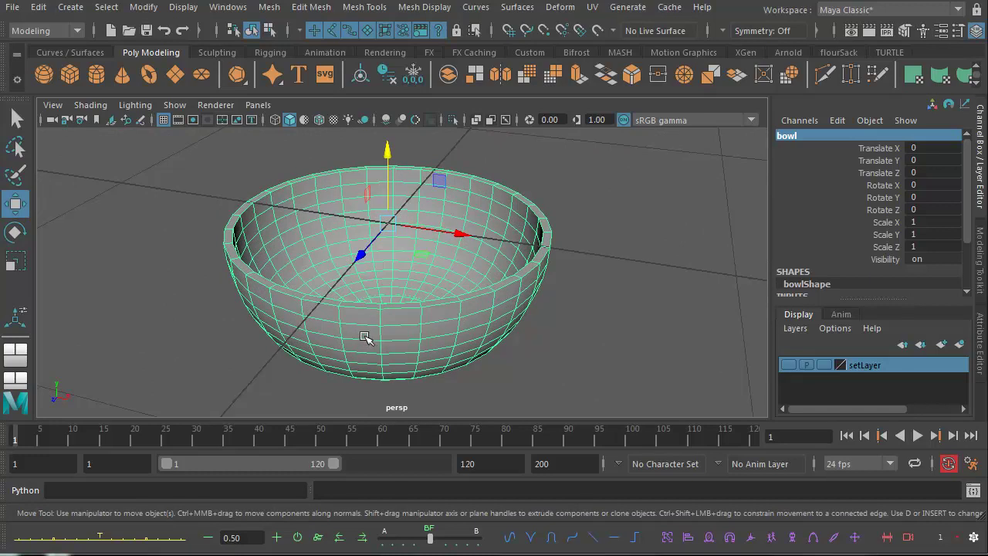
pyautogui.keyDown('alt'); pyautogui.moveTo(382, 318); pyautogui.dragTo(264, 238); pyautogui.keyUp('alt')
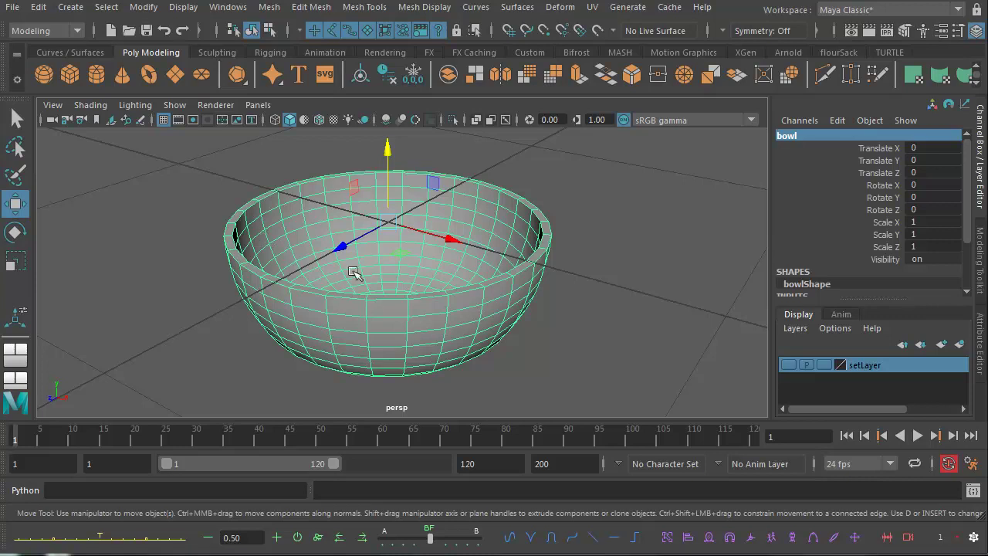
pyautogui.moveTo(352, 271)
pyautogui.keyDown('alt'); pyautogui.mouseDown()
pyautogui.moveTo(377, 300)
pyautogui.moveTo(342, 285)
pyautogui.mouseUp(); pyautogui.keyUp('alt')
pyautogui.press('3')
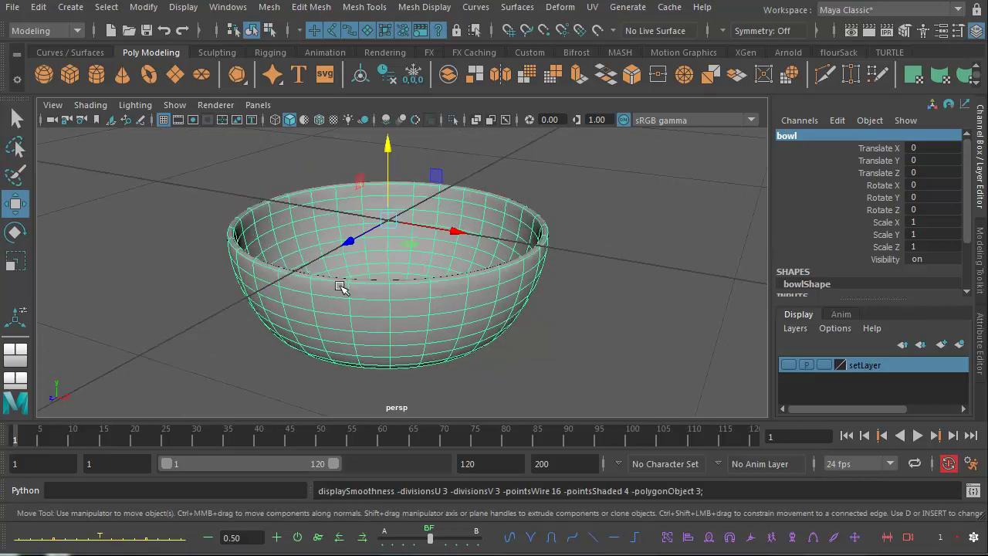
# - Compare the bowl's rim and walls with smooth mesh preview turned off and on again
pyautogui.moveTo(386, 324)
pyautogui.keyDown('alt'); pyautogui.mouseDown(button='middle')
pyautogui.moveTo(389, 311)
pyautogui.moveTo(397, 323)
pyautogui.mouseUp(button='middle'); pyautogui.keyUp('alt')
pyautogui.keyDown('alt'); pyautogui.moveTo(396, 322); pyautogui.dragTo(472, 338, button='right'); pyautogui.keyUp('alt')
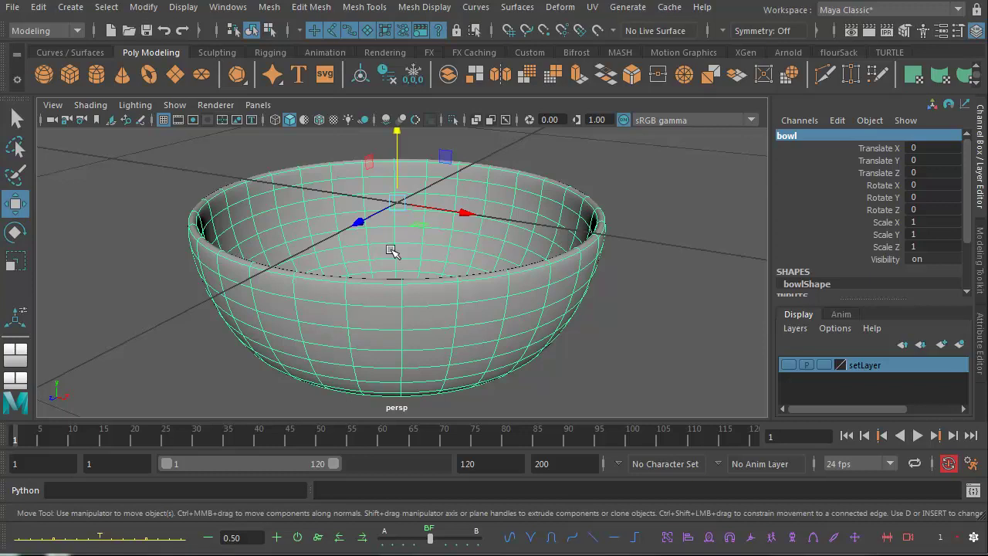
pyautogui.moveTo(397, 307)
pyautogui.keyDown('alt'); pyautogui.mouseDown(button='middle')
pyautogui.moveTo(375, 311)
pyautogui.moveTo(394, 316)
pyautogui.mouseUp(button='middle'); pyautogui.keyUp('alt')
pyautogui.keyDown('alt'); pyautogui.moveTo(394, 317); pyautogui.dragTo(438, 324, button='right'); pyautogui.keyUp('alt')
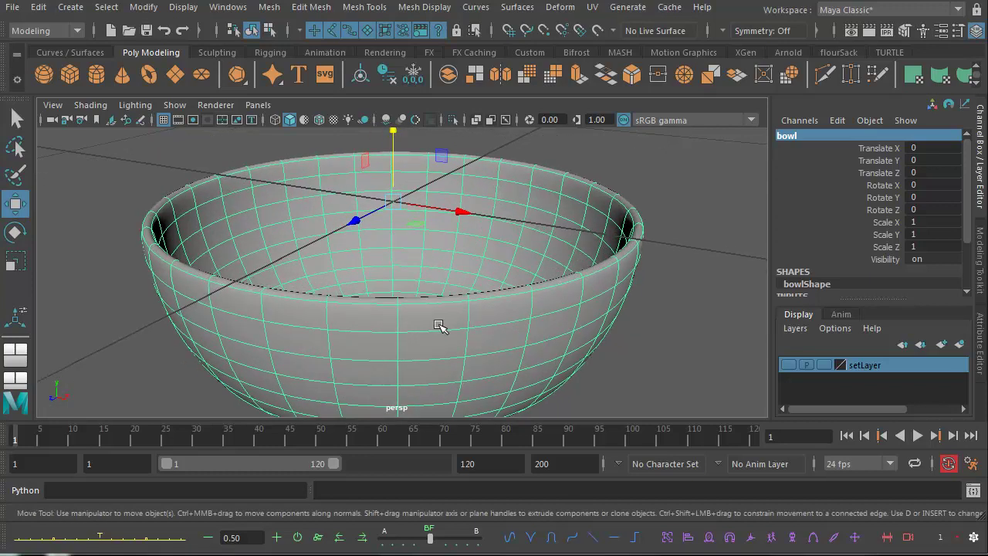
pyautogui.press('1')
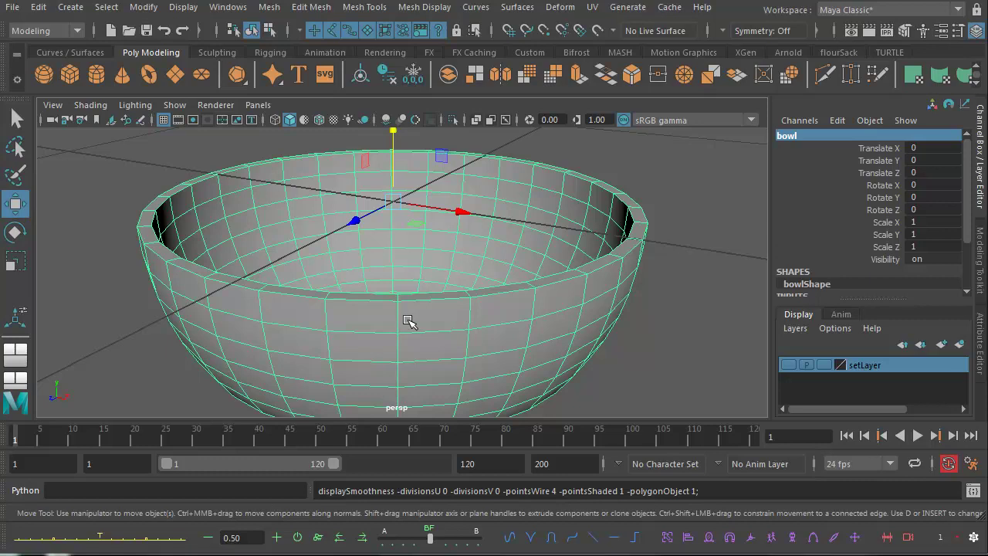
pyautogui.press('3')
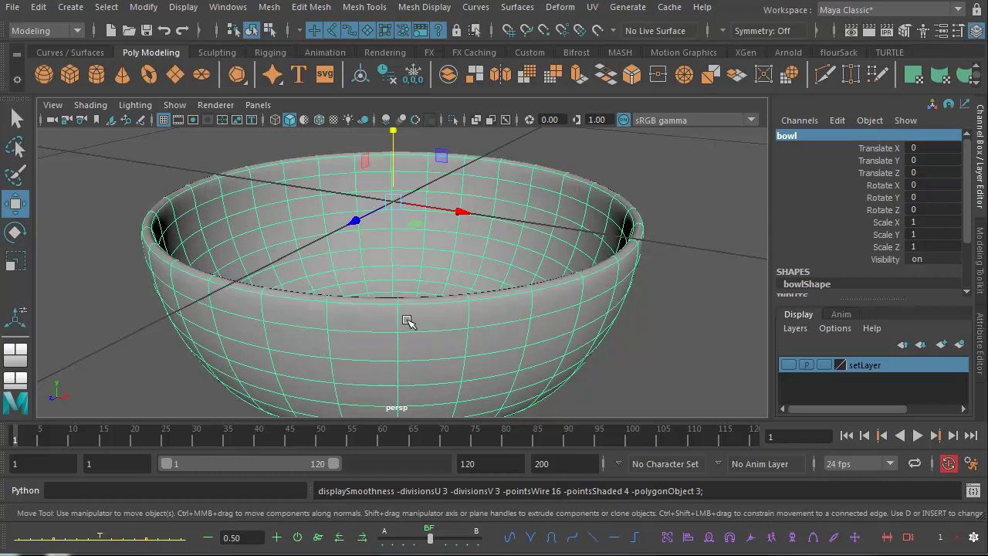
pyautogui.keyDown('alt'); pyautogui.moveTo(412, 330); pyautogui.dragTo(394, 336, button='middle'); pyautogui.keyUp('alt')
pyautogui.keyDown('alt'); pyautogui.moveTo(393, 336); pyautogui.dragTo(304, 346, button='right'); pyautogui.keyUp('alt')
pyautogui.keyDown('alt'); pyautogui.moveTo(343, 338); pyautogui.dragTo(348, 354); pyautogui.keyUp('alt')
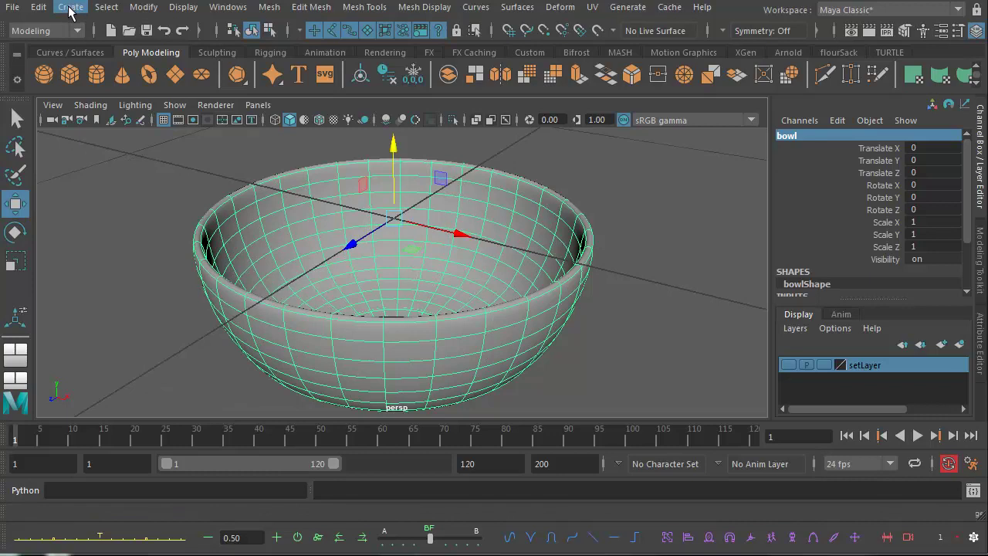
# - Create a new polygon sphere with the sphere options reset to their default settings
pyautogui.click(70, 7)
pyautogui.moveTo(104, 62)
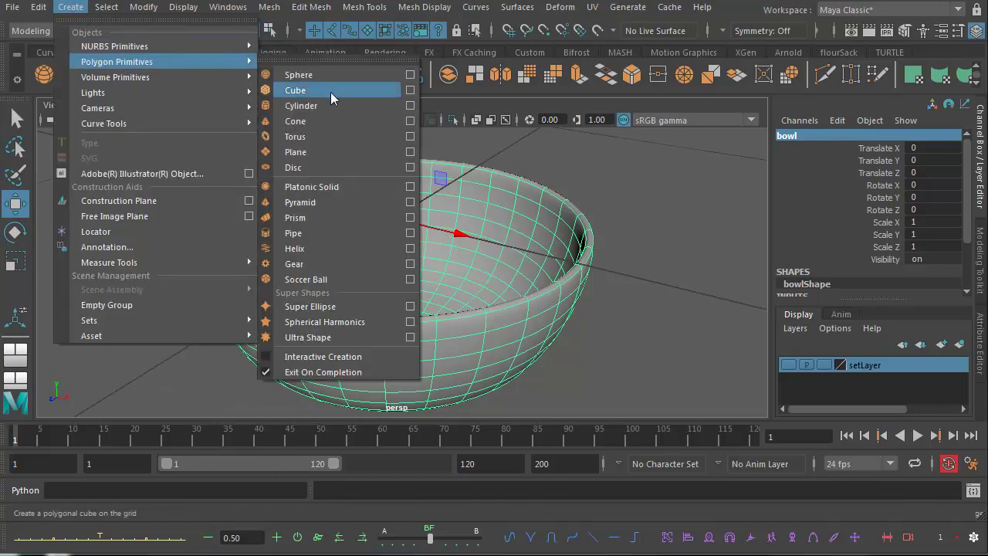
pyautogui.click(410, 77)
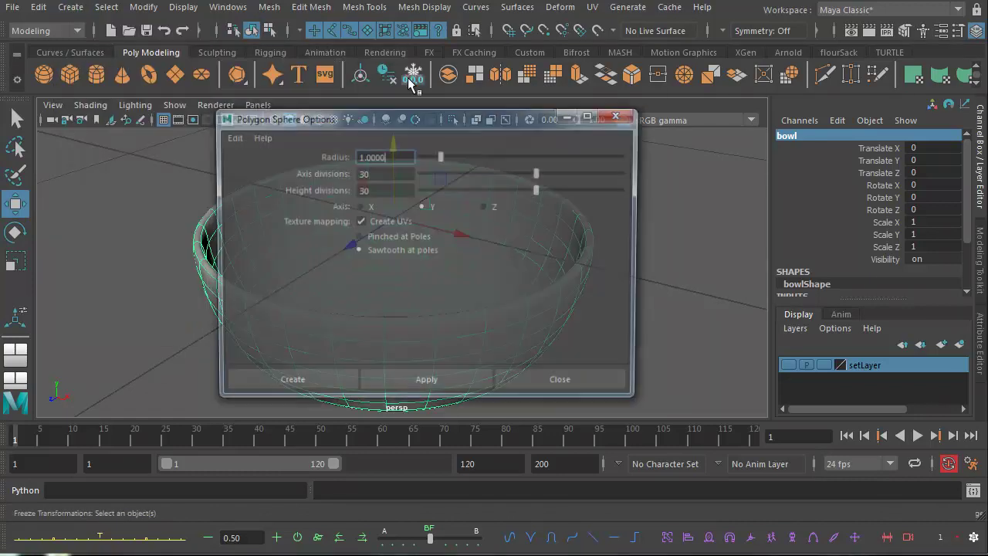
pyautogui.click(231, 136)
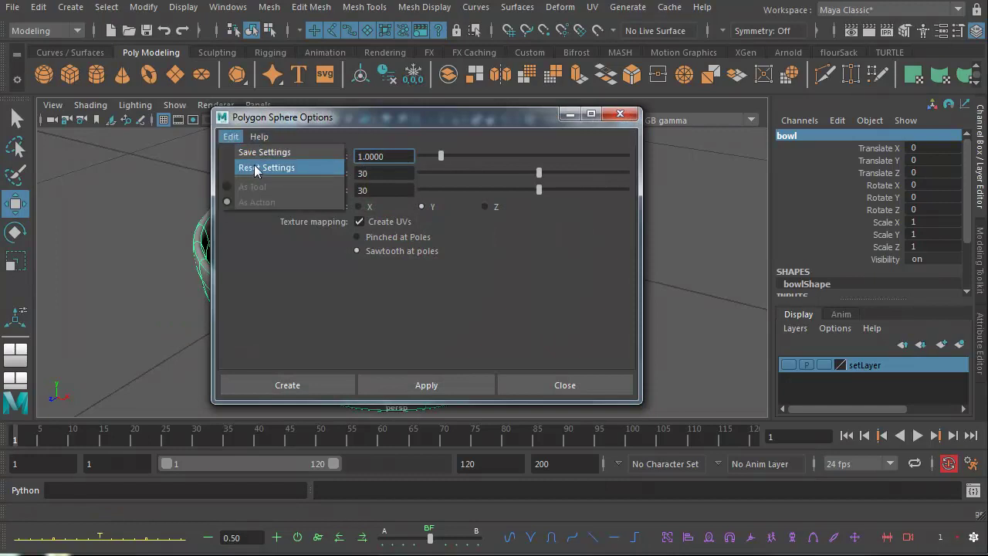
pyautogui.click(251, 167)
pyautogui.click(309, 391)
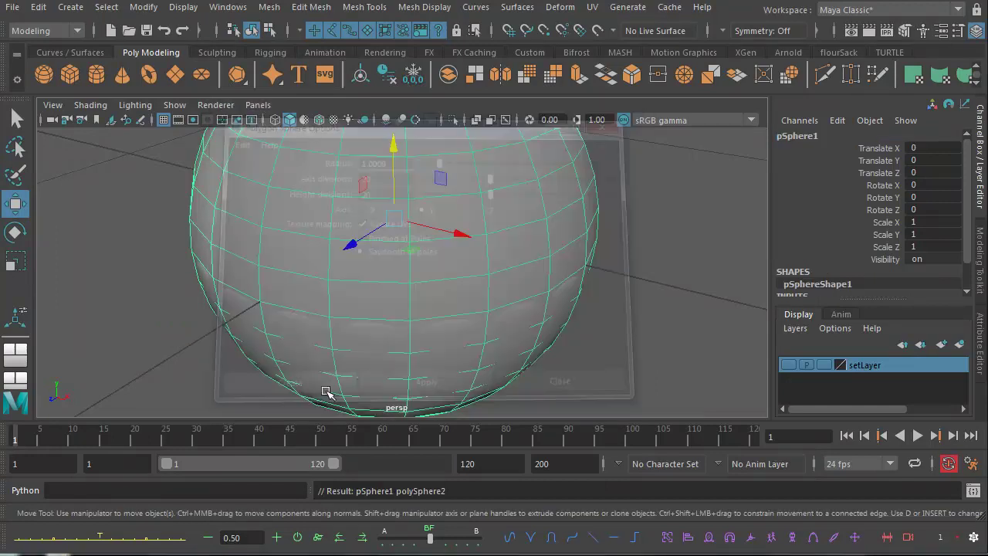
# - Scale the new sphere to 0.2 on X, Y and Z and lower it into the bowl to about -0.564 on Y
pyautogui.keyDown('alt'); pyautogui.moveTo(384, 310); pyautogui.dragTo(253, 347, button='right'); pyautogui.keyUp('alt')
pyautogui.keyDown('alt'); pyautogui.moveTo(253, 349); pyautogui.dragTo(414, 239); pyautogui.keyUp('alt')
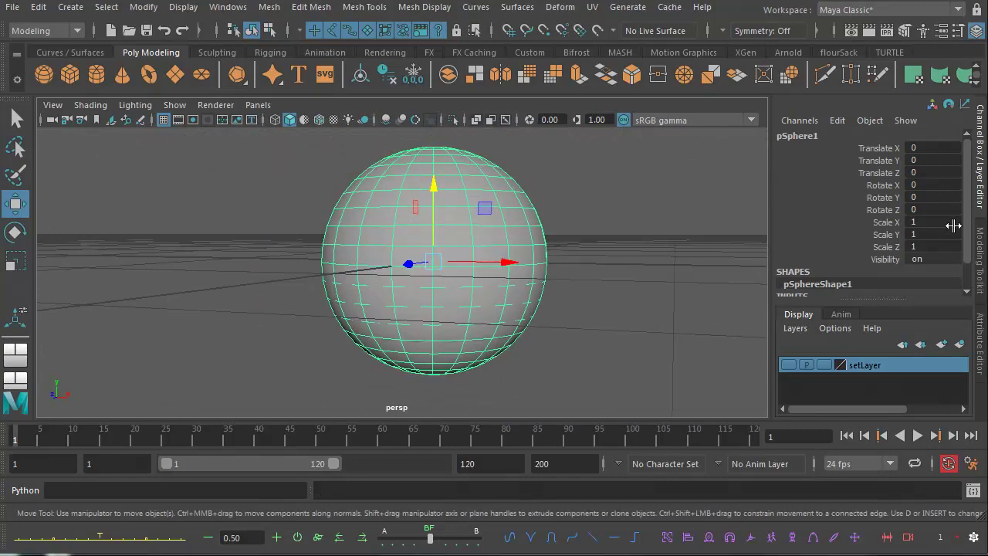
pyautogui.moveTo(954, 224); pyautogui.dragTo(935, 249)
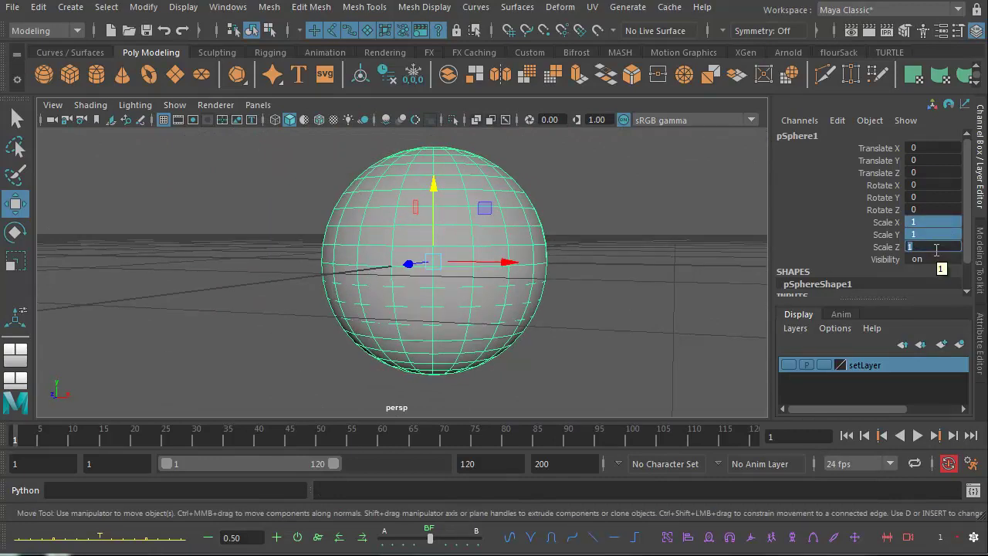
pyautogui.write('0.2')
pyautogui.press('Return')
pyautogui.keyDown('alt'); pyautogui.moveTo(348, 271); pyautogui.dragTo(324, 303); pyautogui.keyUp('alt')
pyautogui.keyDown('alt'); pyautogui.moveTo(324, 303); pyautogui.dragTo(451, 329, button='right'); pyautogui.keyUp('alt')
pyautogui.moveTo(419, 217); pyautogui.dragTo(448, 286)
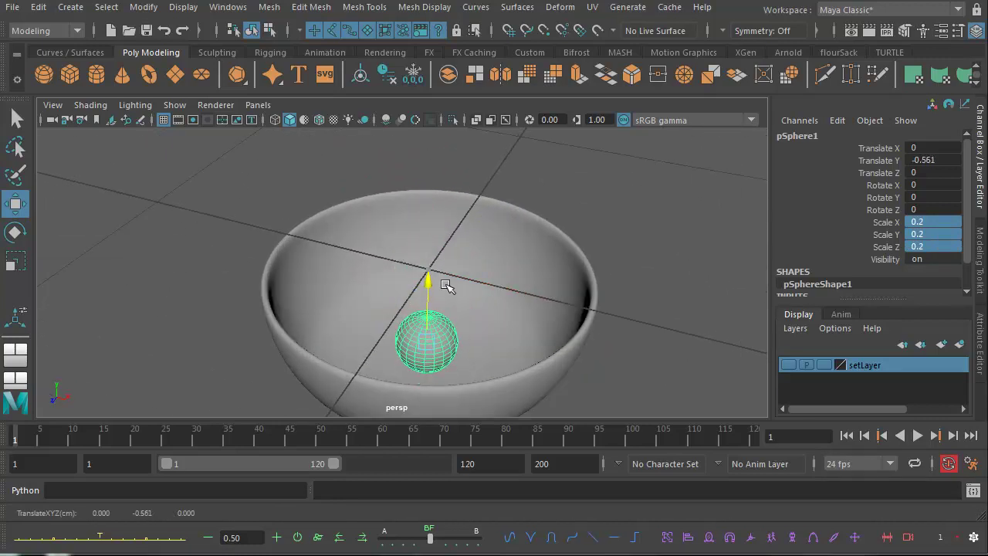
# - Set the sphere's X, Y and Z scale to 0.3 and rename it orange1
pyautogui.keyDown('alt'); pyautogui.moveTo(456, 351); pyautogui.dragTo(406, 325); pyautogui.keyUp('alt')
pyautogui.keyDown('alt'); pyautogui.moveTo(406, 324); pyautogui.dragTo(518, 315, button='right'); pyautogui.keyUp('alt')
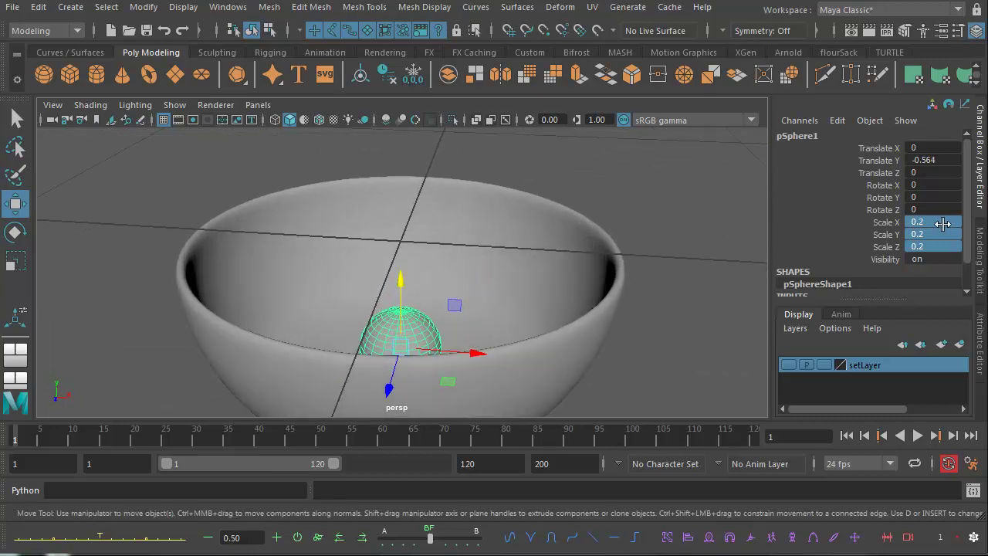
pyautogui.doubleClick(950, 245)
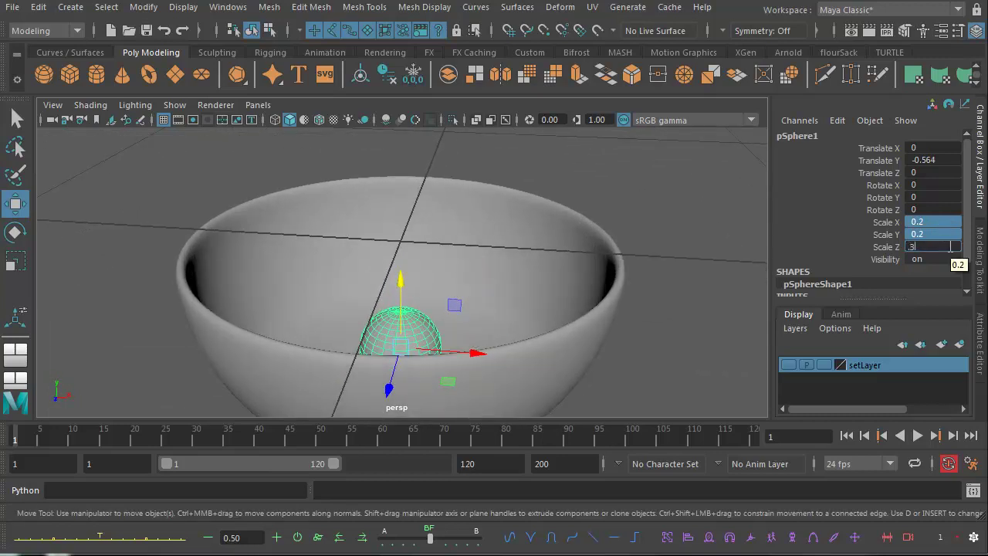
pyautogui.write('.3')
pyautogui.press('Return')
pyautogui.doubleClick(806, 137)
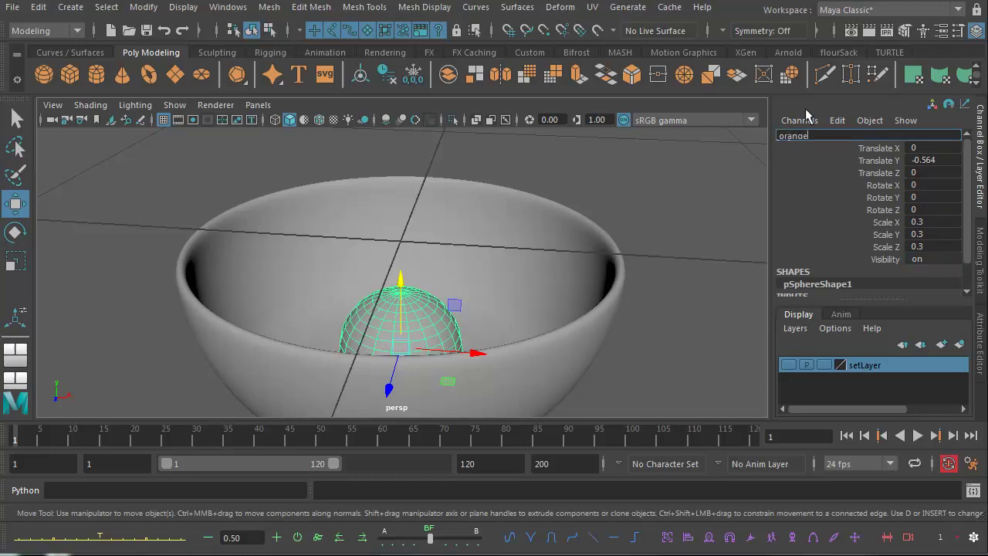
pyautogui.press('Return')
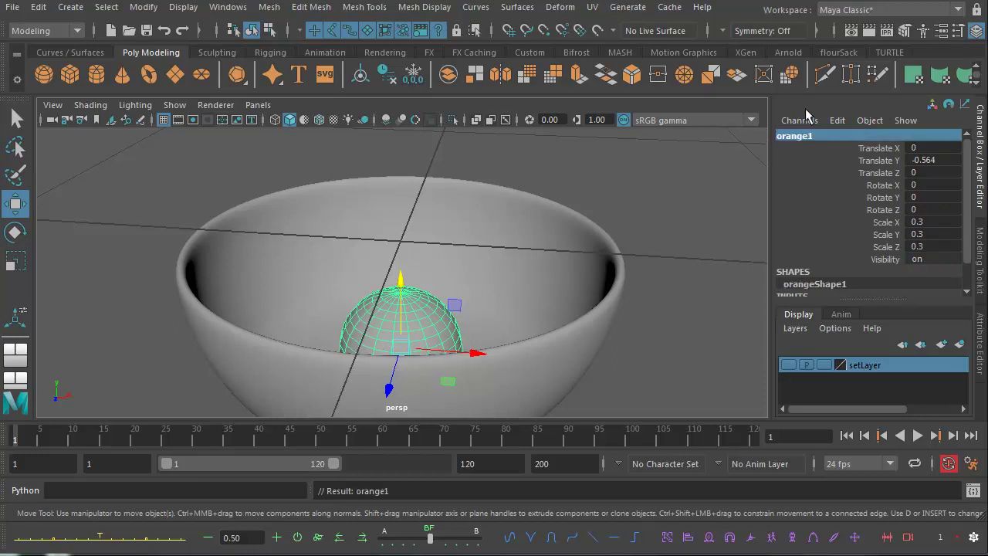
# - Shift orange1 along negative X, duplicate it, and place the copy at about X 0.26 and Z 0.224 inside the bowl
pyautogui.keyDown('alt'); pyautogui.moveTo(472, 339); pyautogui.dragTo(478, 321, button='middle'); pyautogui.keyUp('alt')
pyautogui.keyDown('alt'); pyautogui.moveTo(477, 321); pyautogui.dragTo(332, 333, button='right'); pyautogui.keyUp('alt')
pyautogui.keyDown('alt'); pyautogui.moveTo(333, 333); pyautogui.dragTo(376, 358); pyautogui.keyUp('alt')
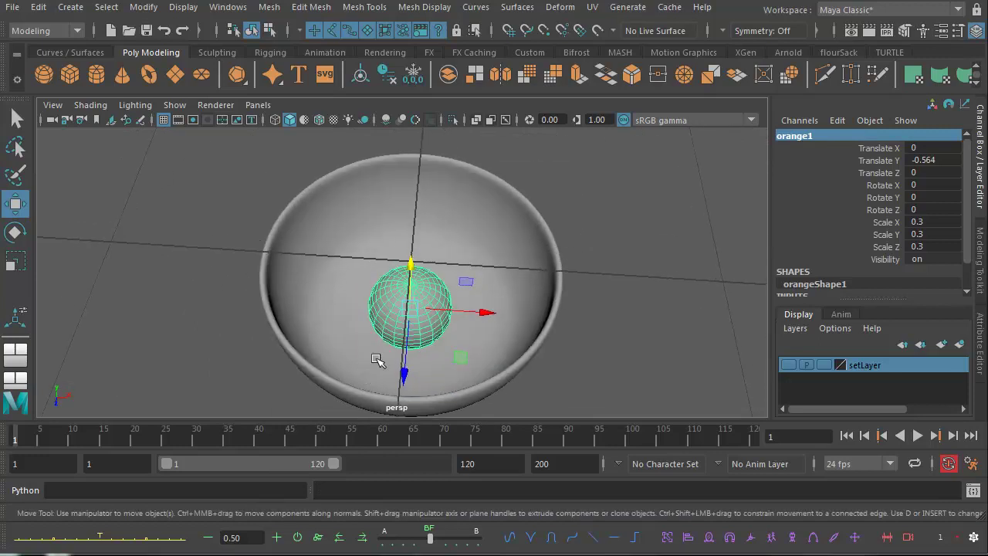
pyautogui.moveTo(479, 310); pyautogui.dragTo(508, 332)
pyautogui.hotkey('ctrl', 'd')
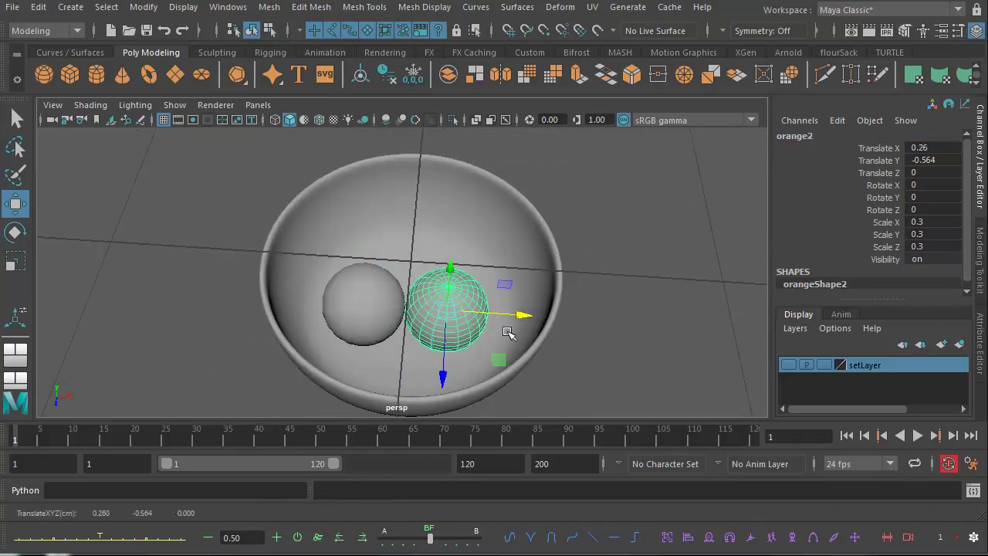
pyautogui.moveTo(434, 379); pyautogui.dragTo(327, 340)
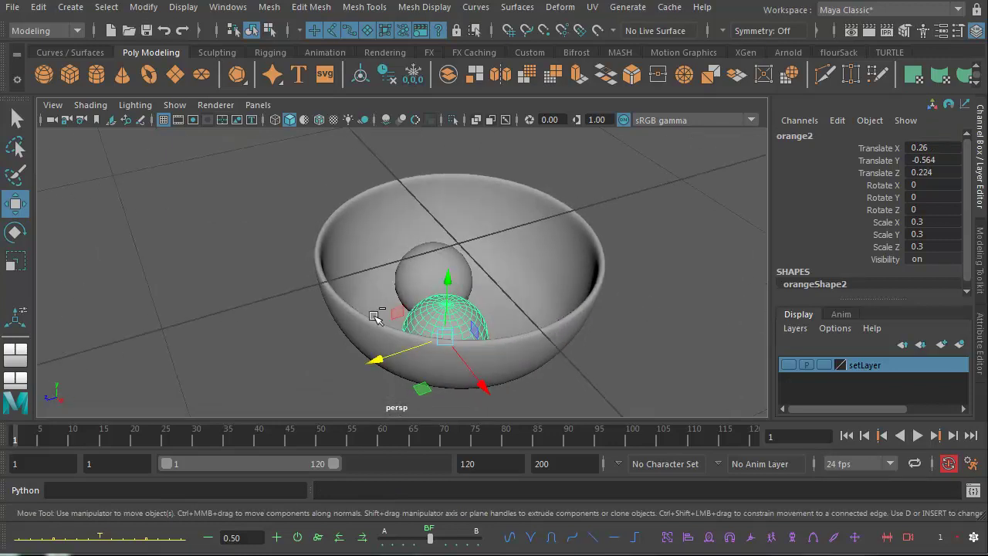
# - Duplicate orange2 and place the third orange inside the bowl at about X 0.188 and Z -0.431
pyautogui.hotkey('ctrl', 'd')
pyautogui.moveTo(378, 358); pyautogui.dragTo(465, 338)
pyautogui.keyDown('alt'); pyautogui.moveTo(466, 338); pyautogui.dragTo(403, 334); pyautogui.keyUp('alt')
pyautogui.keyDown('alt'); pyautogui.moveTo(402, 334); pyautogui.dragTo(368, 332, button='middle'); pyautogui.keyUp('alt')
pyautogui.keyDown('alt'); pyautogui.moveTo(369, 332); pyautogui.dragTo(410, 336, button='right'); pyautogui.keyUp('alt')
# - Open the Outliner, move it clear of the bowl and enlarge it to show the full object list
pyautogui.click(227, 7)
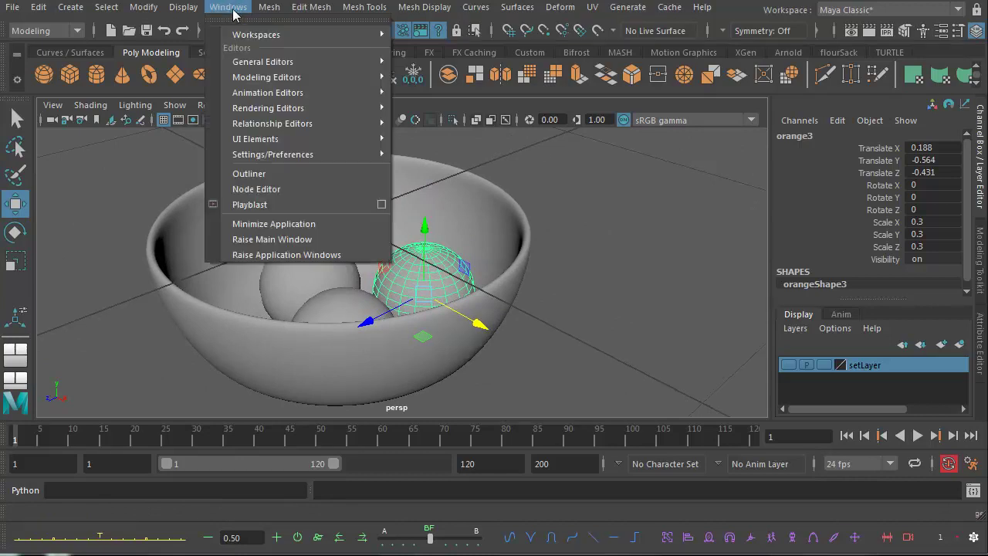
pyautogui.click(266, 180)
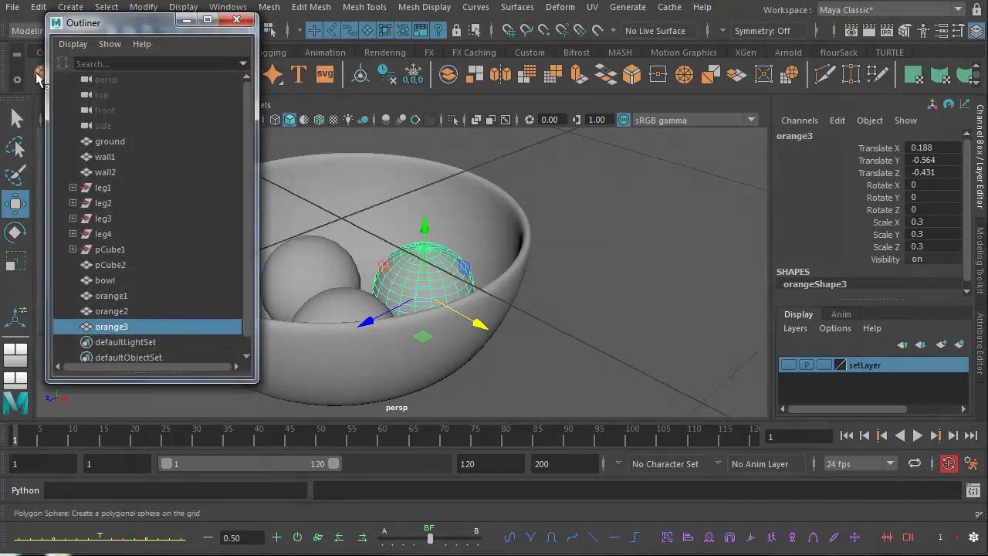
pyautogui.moveTo(139, 26); pyautogui.dragTo(635, 59)
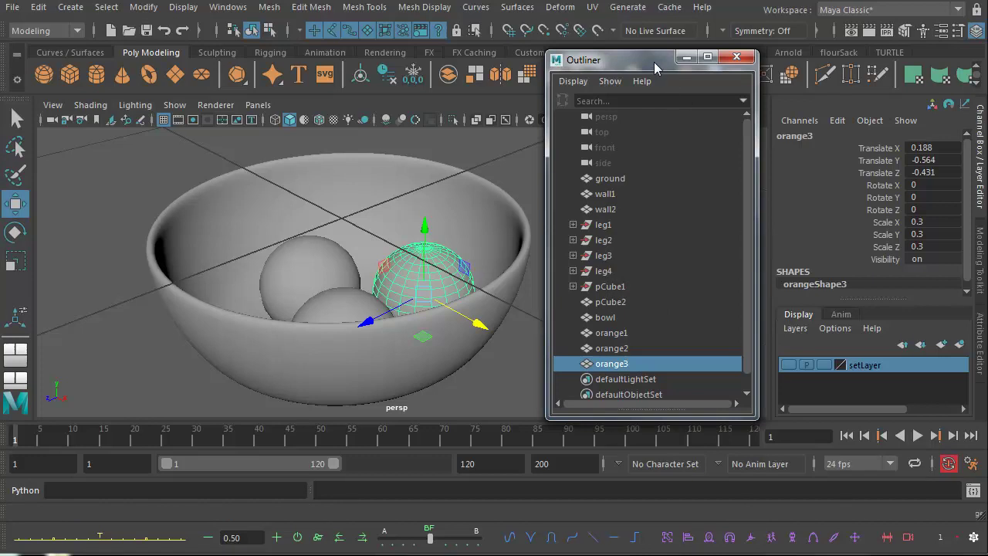
pyautogui.moveTo(654, 62); pyautogui.dragTo(637, 50)
pyautogui.moveTo(742, 408); pyautogui.dragTo(860, 438)
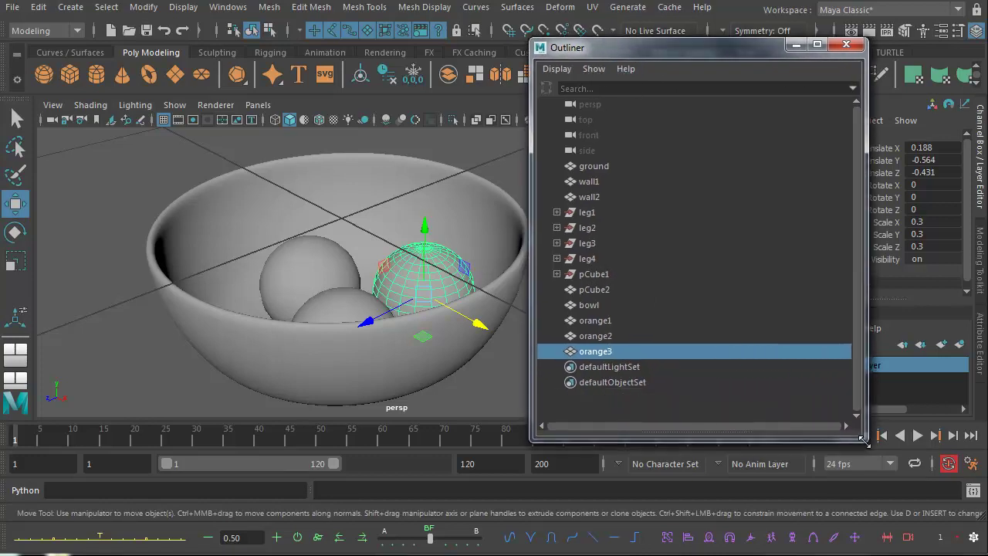
# - Group the bowl with orange1, orange2 and orange3, and rename the group fruitBowl
pyautogui.click(608, 288)
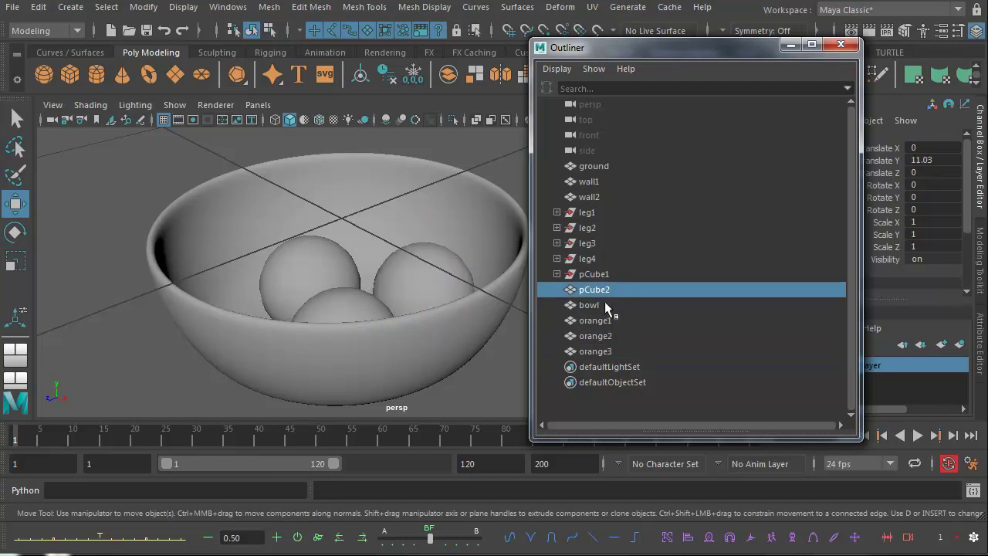
pyautogui.click(605, 303)
pyautogui.moveTo(606, 305); pyautogui.dragTo(621, 351)
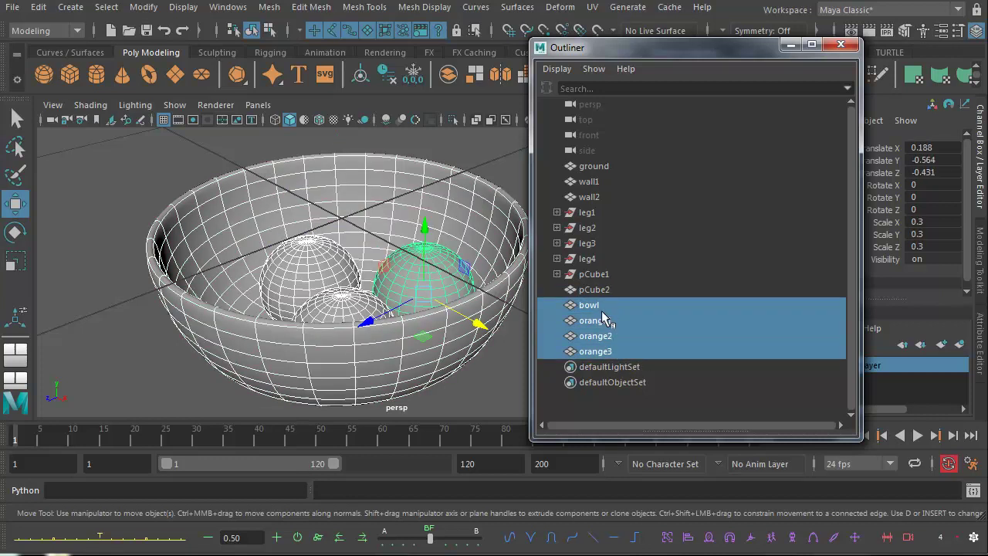
pyautogui.moveTo(602, 306); pyautogui.dragTo(613, 346)
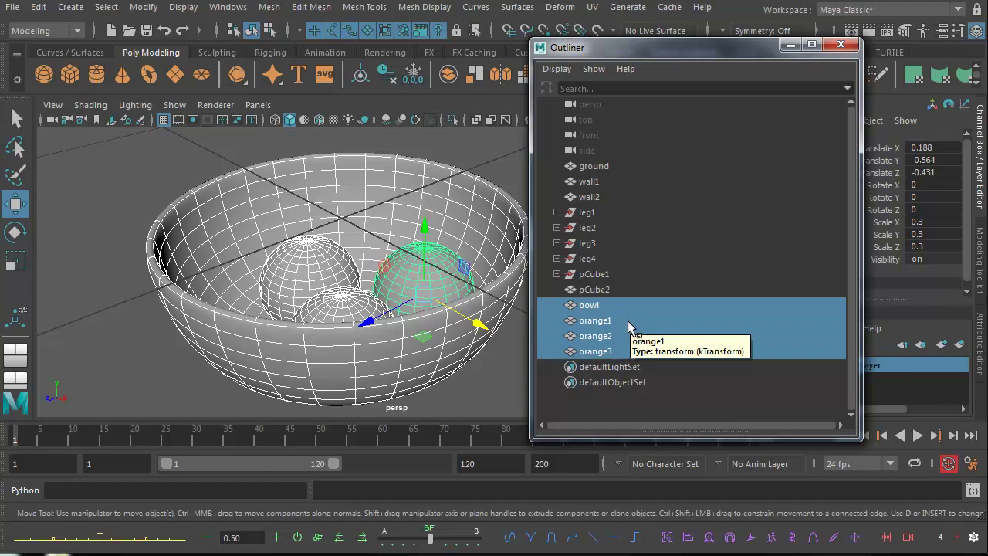
pyautogui.hotkey('ctrl', 'g')
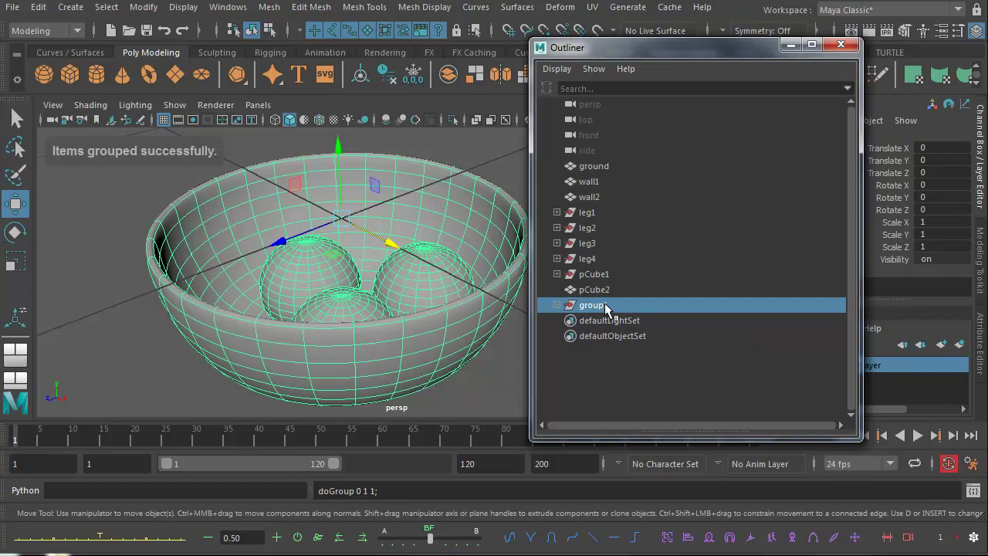
pyautogui.doubleClick(605, 305)
pyautogui.write('fruitBow')
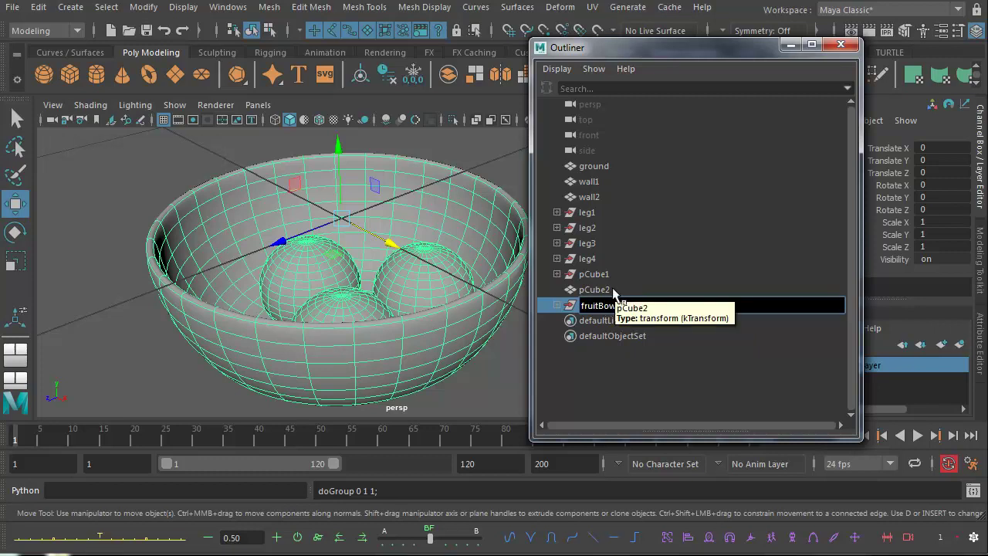
pyautogui.press('Return')
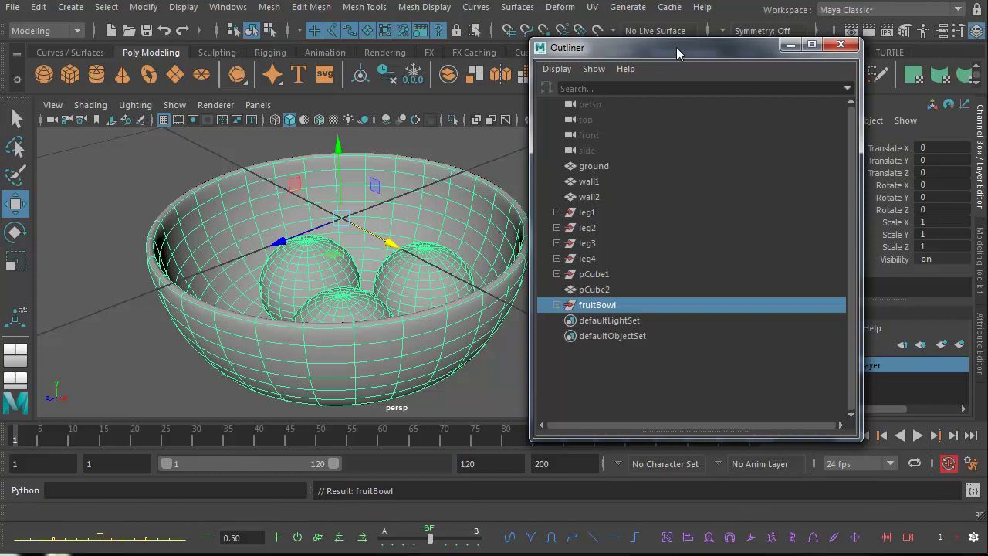
# - Try raising only the bowl mesh on Y without the oranges, and undo the move
pyautogui.moveTo(676, 48); pyautogui.dragTo(698, 48)
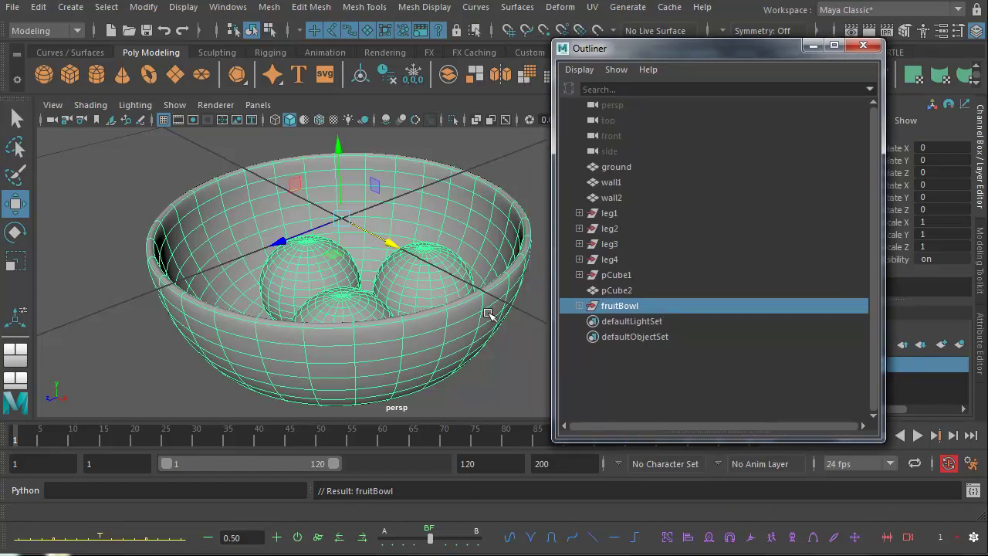
pyautogui.keyDown('alt'); pyautogui.moveTo(461, 306); pyautogui.dragTo(337, 329, button='right'); pyautogui.keyUp('alt')
pyautogui.click(267, 352)
pyautogui.moveTo(239, 251); pyautogui.dragTo(288, 310)
pyautogui.moveTo(364, 176); pyautogui.dragTo(367, 133)
pyautogui.hotkey('ctrl', 'z')
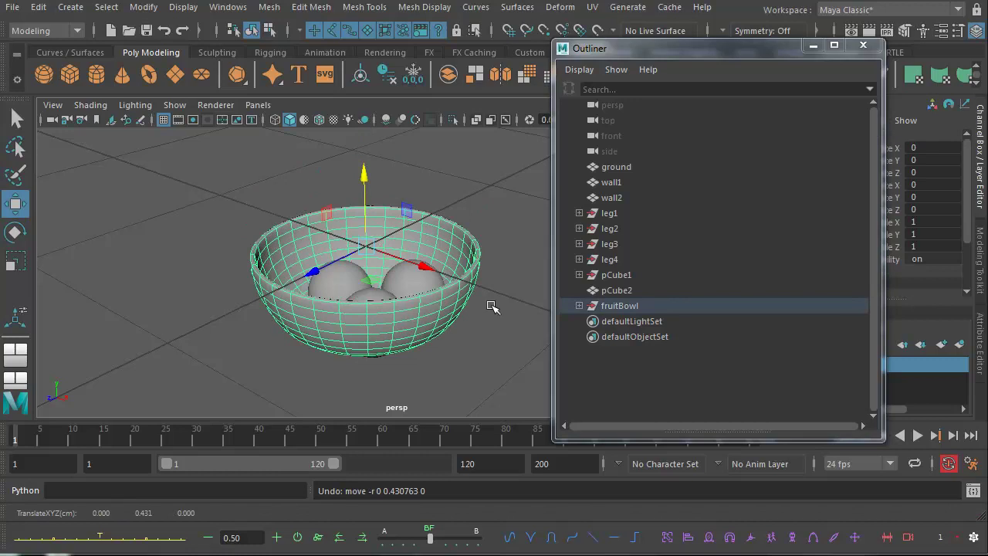
# - Inspect the members of the fruitBowl group, try raising the whole group on Y, and undo the move
pyautogui.click(580, 306)
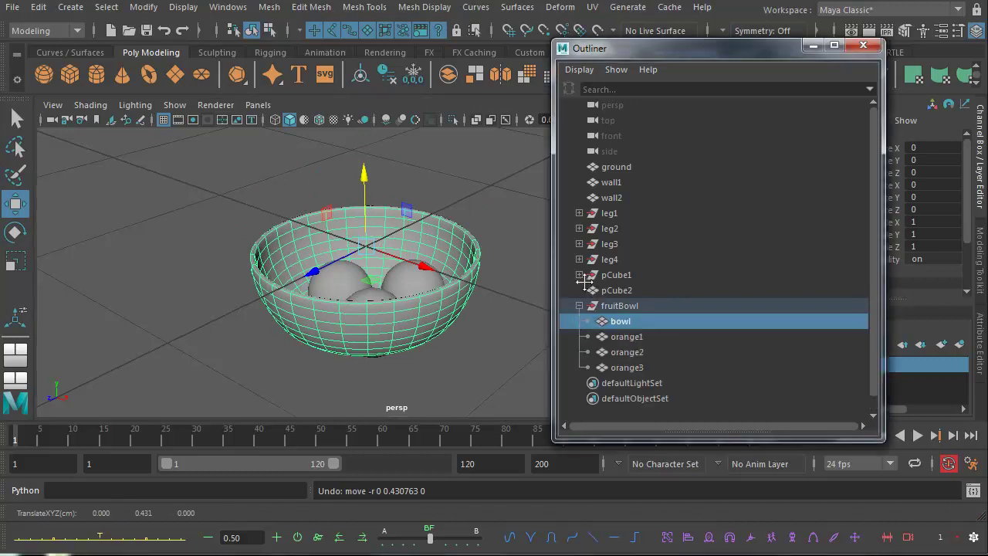
pyautogui.click(612, 306)
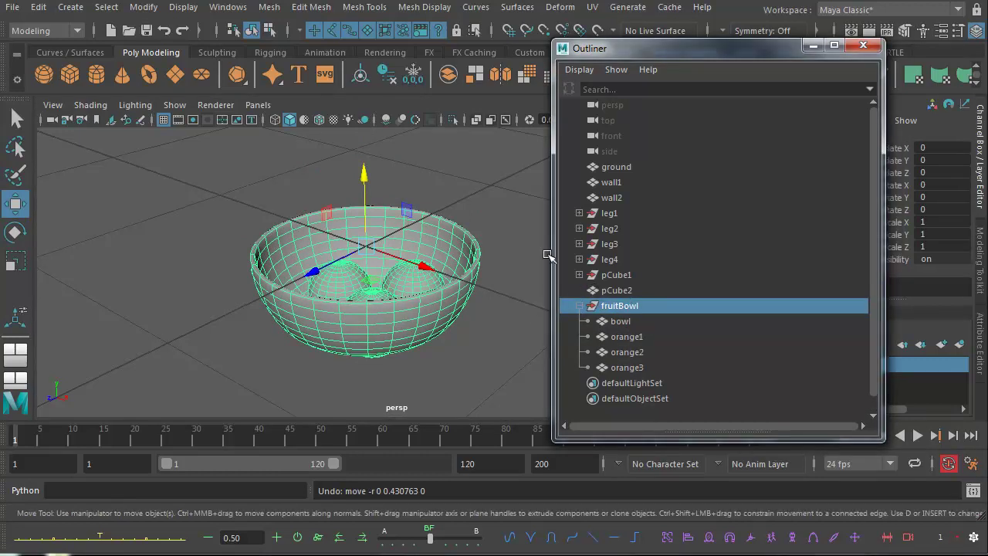
pyautogui.click(579, 306)
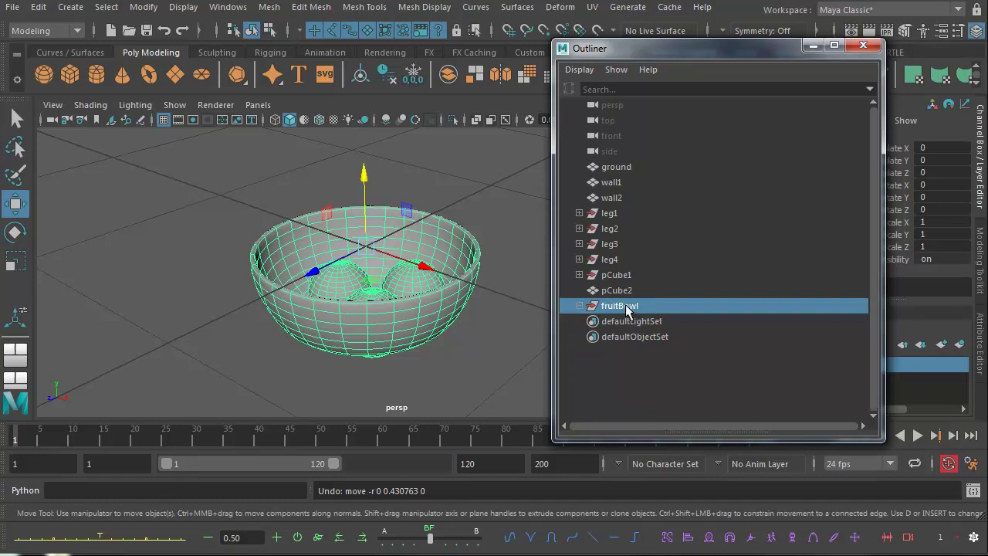
pyautogui.moveTo(365, 180); pyautogui.dragTo(360, 140)
pyautogui.hotkey('ctrl', 'z')
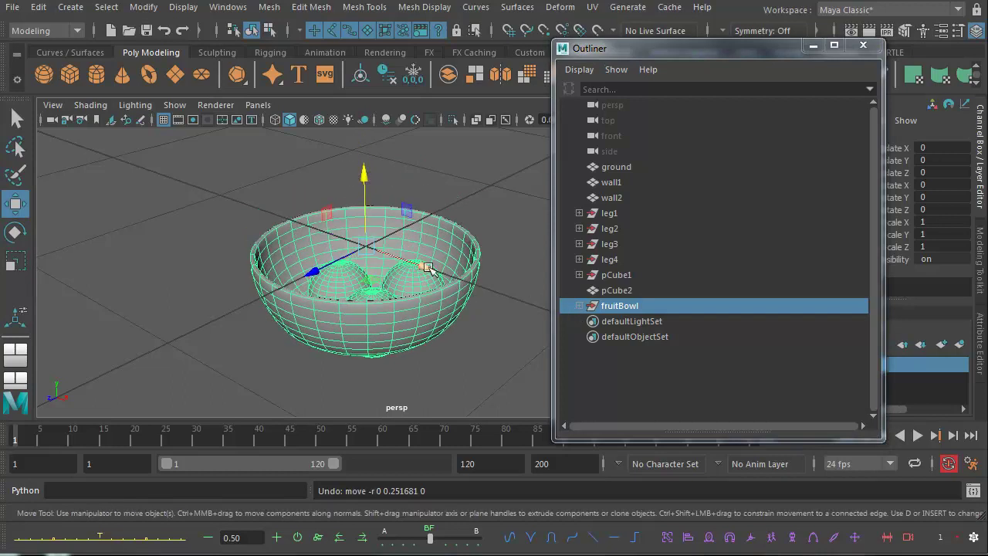
# - Try raising orange3 alone and the whole fruitBowl group on Y, undoing each move
pyautogui.click(428, 278)
pyautogui.moveTo(411, 223); pyautogui.dragTo(414, 199)
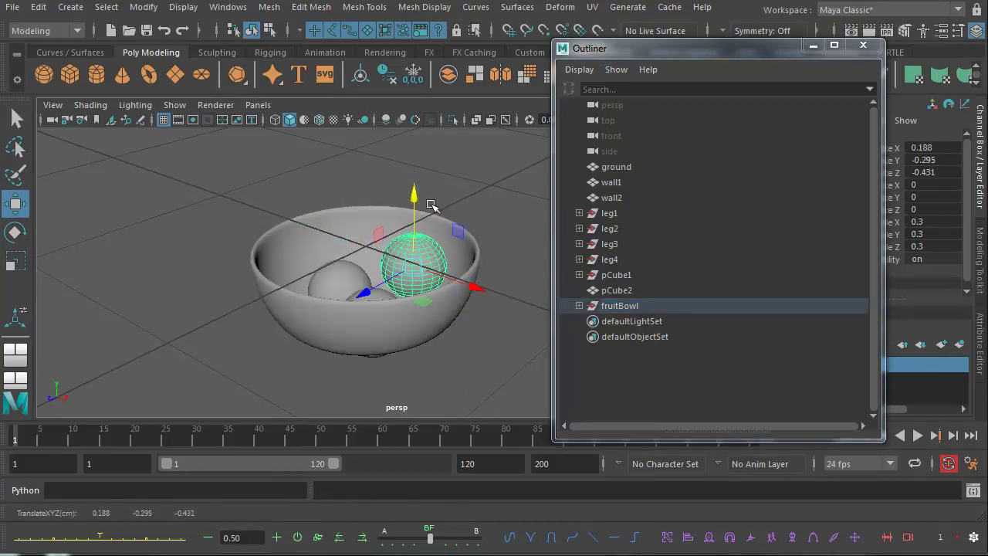
pyautogui.hotkey('ctrl', 'z')
pyautogui.click(629, 309)
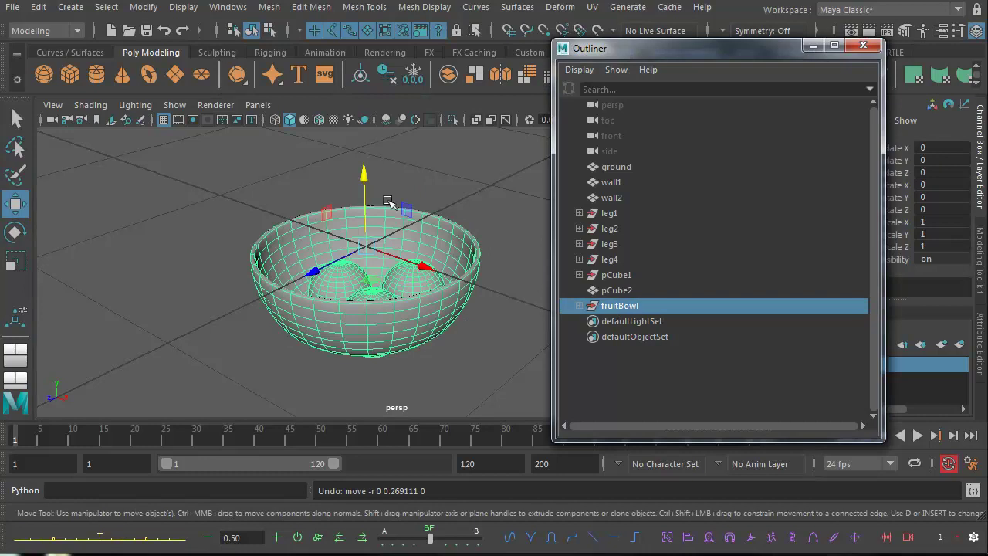
pyautogui.moveTo(364, 181); pyautogui.dragTo(370, 161)
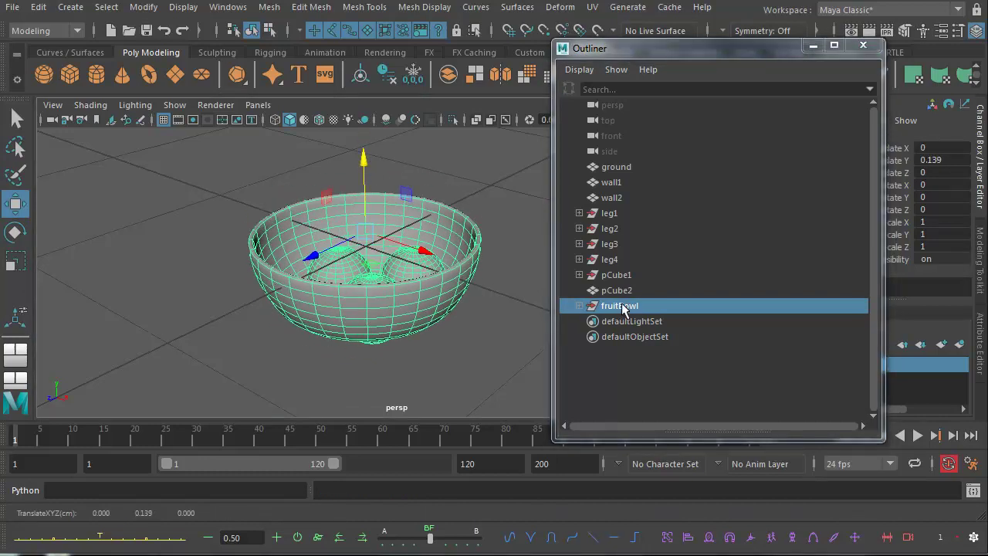
pyautogui.hotkey('ctrl', 'z')
# - Minimize the Outliner and make the setLayer display layer visible with fruitBowl still selected
pyautogui.keyDown('alt'); pyautogui.moveTo(420, 287); pyautogui.dragTo(368, 293, button='middle'); pyautogui.keyUp('alt')
pyautogui.keyDown('alt'); pyautogui.moveTo(368, 293); pyautogui.dragTo(355, 298, button='right'); pyautogui.keyUp('alt')
pyautogui.keyDown('alt'); pyautogui.moveTo(355, 298); pyautogui.dragTo(392, 303, button='middle'); pyautogui.keyUp('alt')
pyautogui.keyDown('alt'); pyautogui.moveTo(391, 303); pyautogui.dragTo(362, 305, button='right'); pyautogui.keyUp('alt')
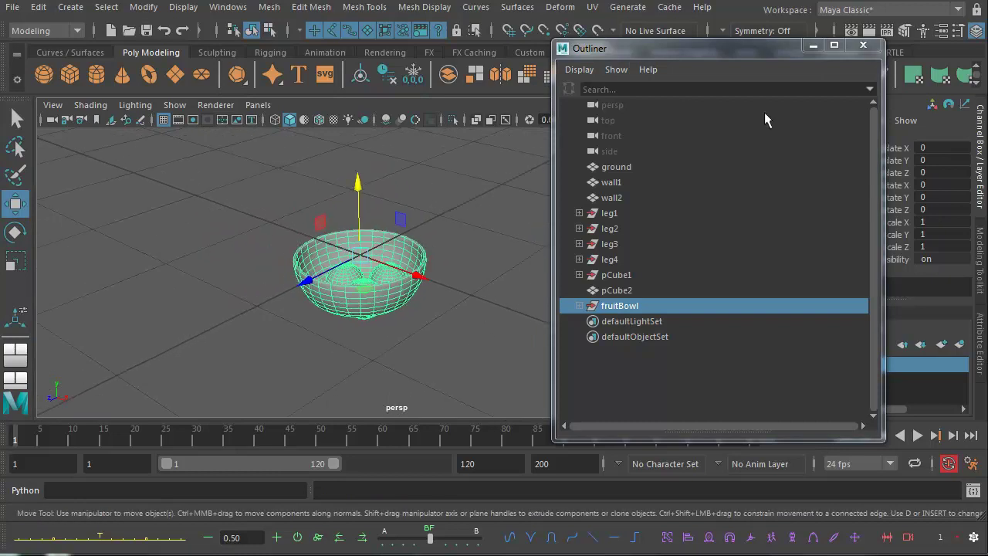
pyautogui.moveTo(735, 52); pyautogui.dragTo(712, 41)
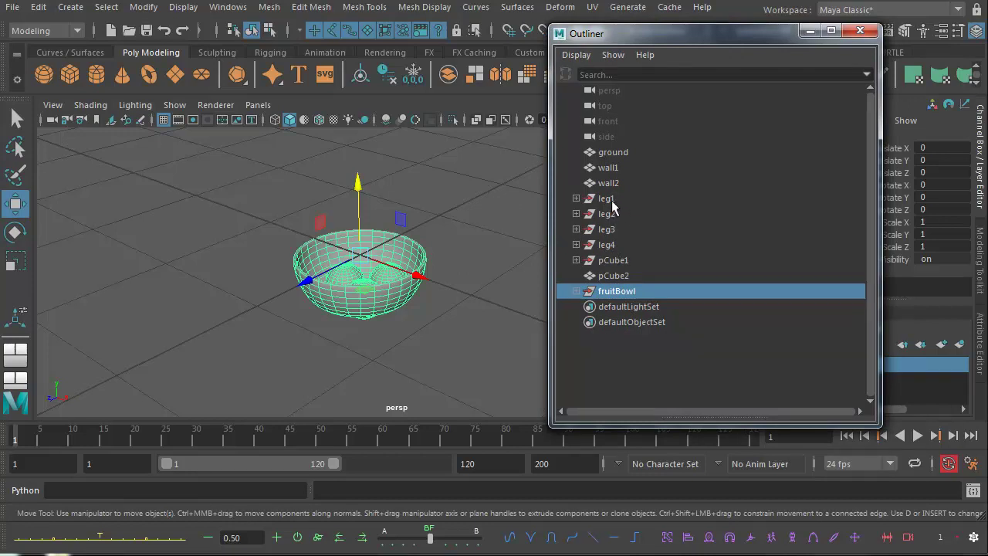
pyautogui.click(809, 32)
pyautogui.click(787, 365)
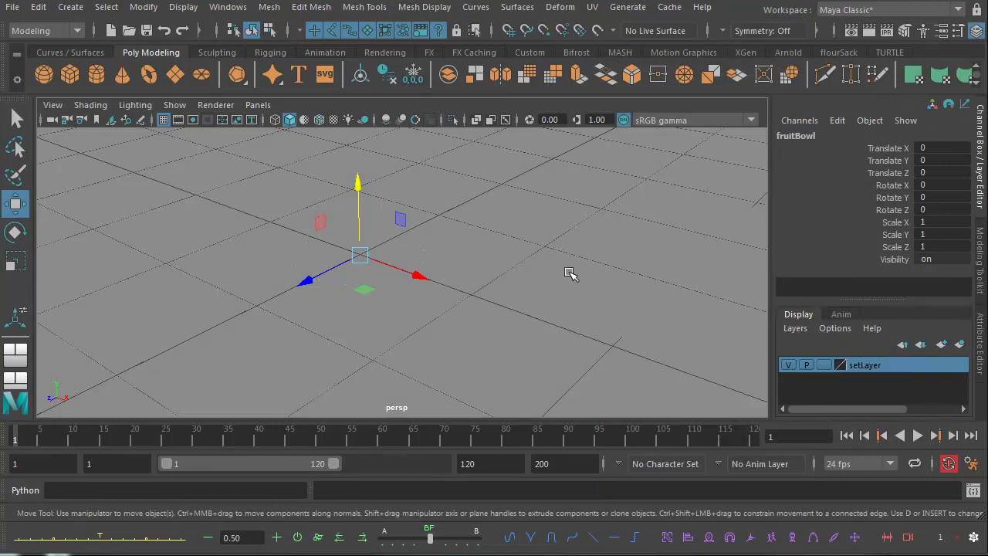
# - Raise the fruitBowl group on Y from the floor to above the tabletop
pyautogui.keyDown('alt'); pyautogui.moveTo(568, 273); pyautogui.dragTo(275, 306, button='right'); pyautogui.keyUp('alt')
pyautogui.keyDown('alt'); pyautogui.moveTo(275, 306); pyautogui.dragTo(320, 340, button='middle'); pyautogui.keyUp('alt')
pyautogui.keyDown('alt'); pyautogui.moveTo(320, 339); pyautogui.dragTo(406, 328); pyautogui.keyUp('alt')
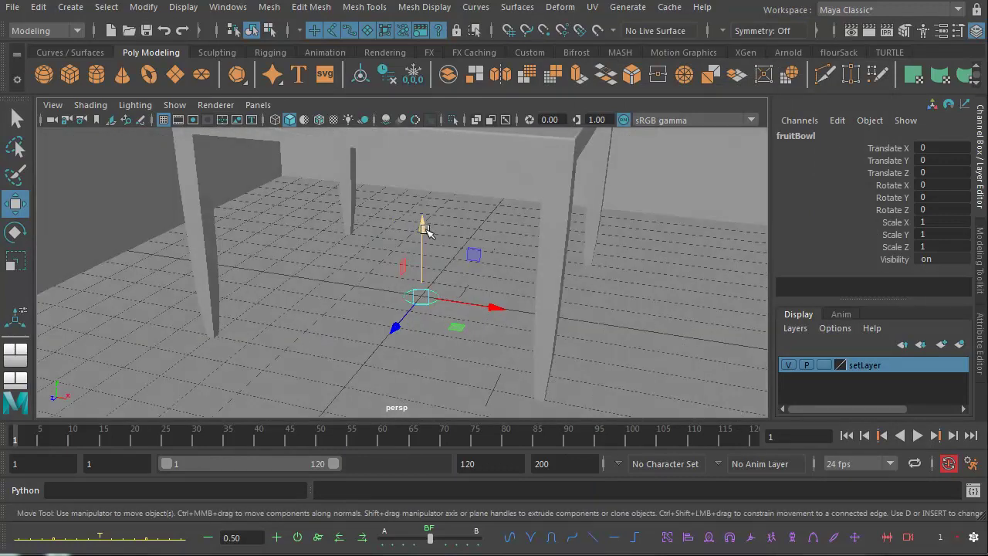
pyautogui.moveTo(427, 234); pyautogui.dragTo(417, 199)
pyautogui.keyDown('alt'); pyautogui.moveTo(417, 199); pyautogui.dragTo(423, 354, button='middle'); pyautogui.keyUp('alt')
pyautogui.moveTo(433, 296); pyautogui.dragTo(429, 186)
# - Place the fruitBowl group on the tabletop near its back corner at about X -4.574, Y 11.878, Z -2.065
pyautogui.keyDown('alt'); pyautogui.moveTo(403, 293); pyautogui.dragTo(495, 311); pyautogui.keyUp('alt')
pyautogui.moveTo(508, 254); pyautogui.dragTo(433, 260)
pyautogui.keyDown('alt'); pyautogui.moveTo(363, 329); pyautogui.dragTo(381, 279); pyautogui.keyUp('alt')
pyautogui.keyDown('alt'); pyautogui.moveTo(425, 312); pyautogui.dragTo(278, 247); pyautogui.keyUp('alt')
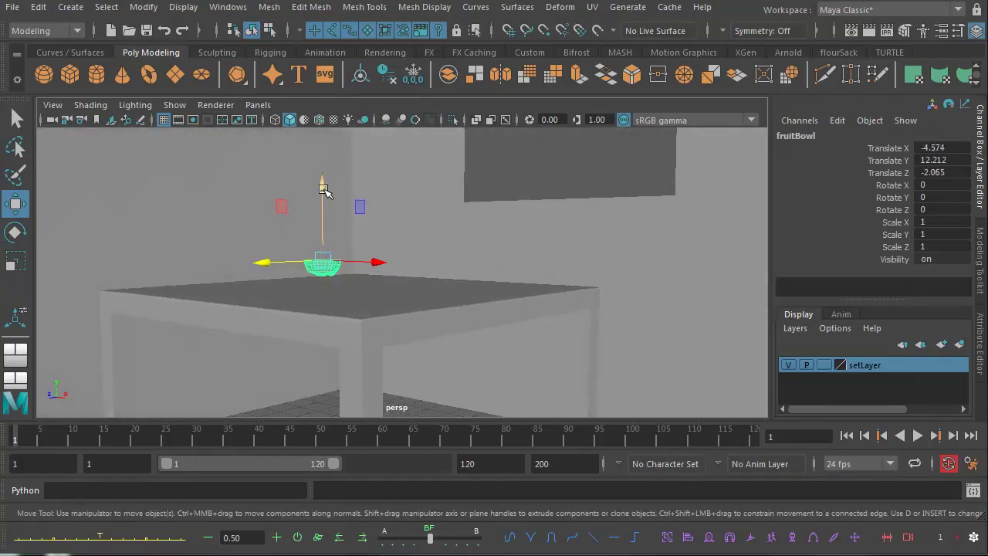
pyautogui.moveTo(324, 187); pyautogui.dragTo(325, 197)
pyautogui.keyDown('alt'); pyautogui.moveTo(337, 235); pyautogui.dragTo(379, 314); pyautogui.keyUp('alt')
pyautogui.keyDown('alt'); pyautogui.moveTo(378, 312); pyautogui.dragTo(377, 289, button='middle'); pyautogui.keyUp('alt')
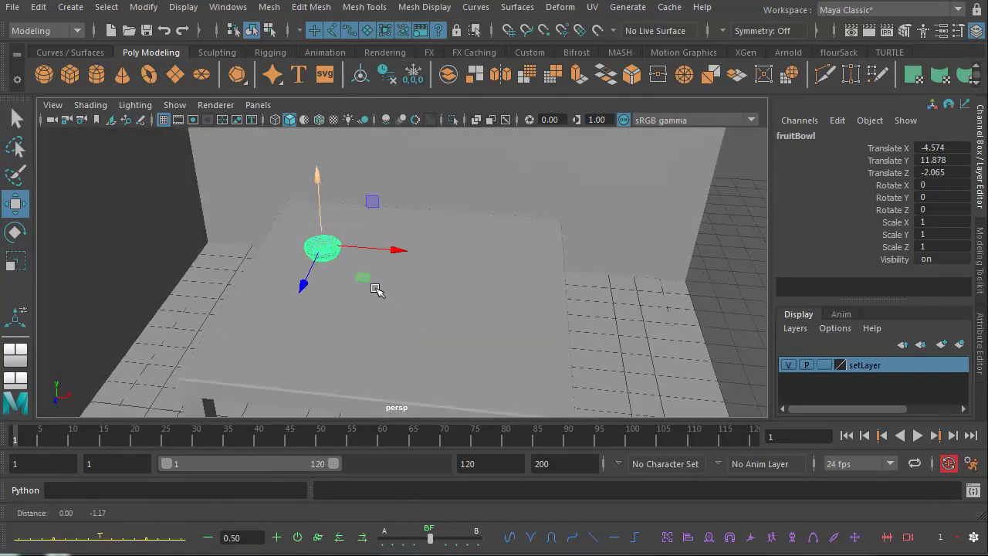
pyautogui.keyDown('alt'); pyautogui.moveTo(377, 289); pyautogui.dragTo(489, 286, button='right'); pyautogui.keyUp('alt')
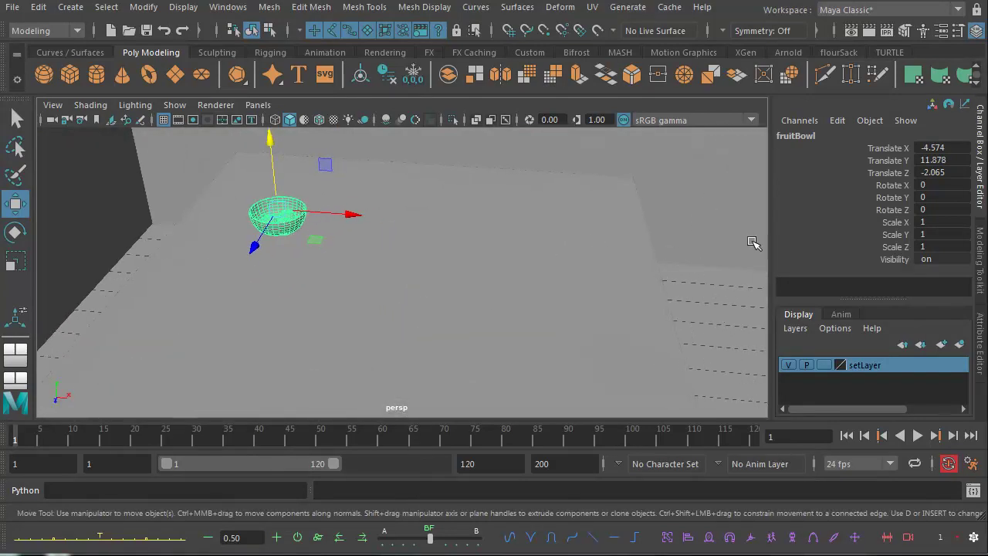
# - Set fruitBowl's X, Y and Z scale to 2 and raise the group so its base rests on the tabletop
pyautogui.moveTo(936, 222); pyautogui.dragTo(936, 247)
pyautogui.press('Return')
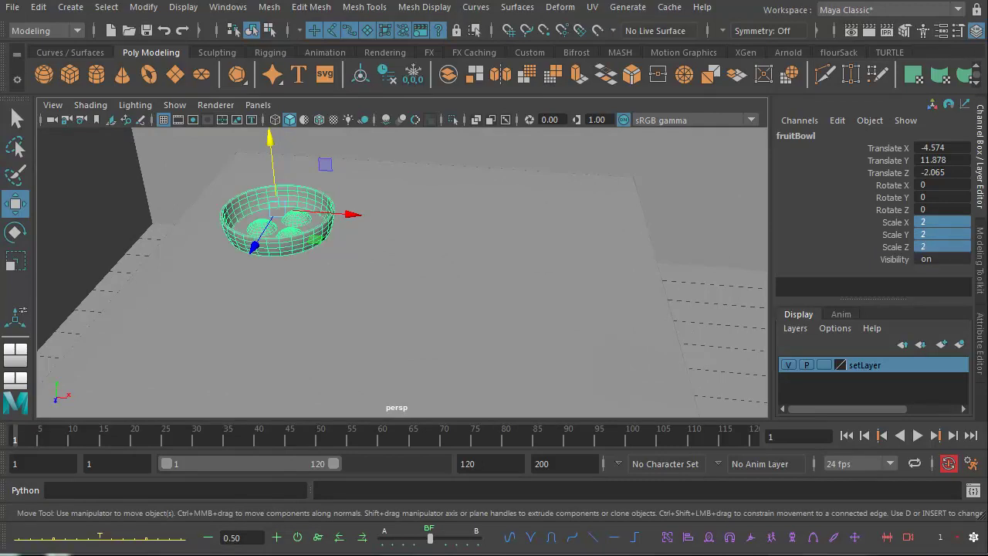
pyautogui.keyDown('alt'); pyautogui.moveTo(433, 309); pyautogui.dragTo(443, 276); pyautogui.keyUp('alt')
pyautogui.keyDown('alt'); pyautogui.moveTo(444, 276); pyautogui.dragTo(464, 305, button='middle'); pyautogui.keyUp('alt')
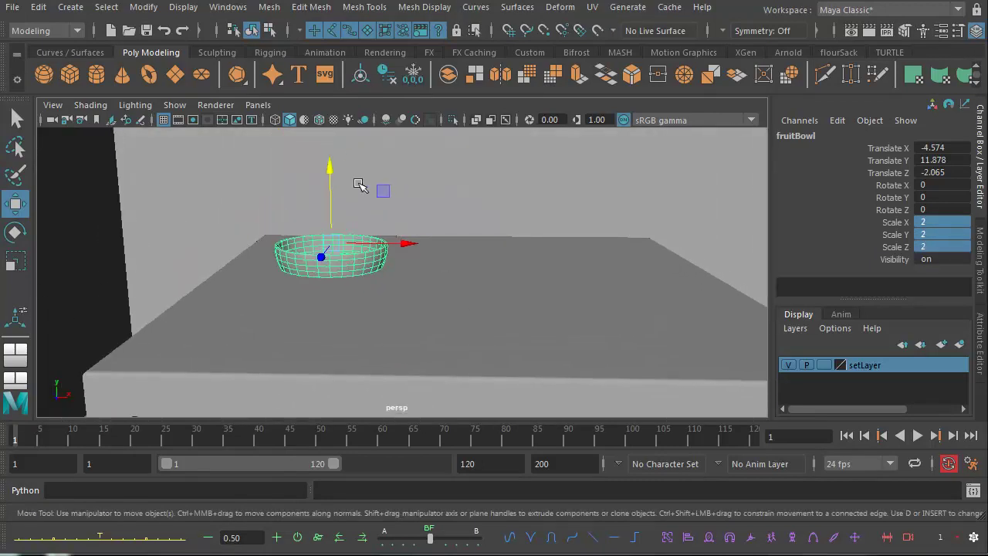
pyautogui.moveTo(327, 173); pyautogui.dragTo(330, 148)
pyautogui.keyDown('alt'); pyautogui.moveTo(381, 169); pyautogui.dragTo(309, 234); pyautogui.keyUp('alt')
pyautogui.keyDown('alt'); pyautogui.moveTo(309, 233); pyautogui.dragTo(211, 248, button='right'); pyautogui.keyUp('alt')
pyautogui.keyDown('alt'); pyautogui.moveTo(210, 248); pyautogui.dragTo(350, 289); pyautogui.keyUp('alt')
pyautogui.keyDown('alt'); pyautogui.moveTo(350, 289); pyautogui.dragTo(332, 289, button='middle'); pyautogui.keyUp('alt')
pyautogui.keyDown('alt'); pyautogui.moveTo(362, 293); pyautogui.dragTo(472, 318, button='right'); pyautogui.keyUp('alt')
pyautogui.moveTo(430, 326)
pyautogui.keyDown('alt'); pyautogui.mouseDown(button='middle')
pyautogui.moveTo(408, 320)
pyautogui.moveTo(425, 327)
pyautogui.mouseUp(button='middle'); pyautogui.keyUp('alt')
pyautogui.keyDown('alt'); pyautogui.moveTo(425, 327); pyautogui.dragTo(437, 317, button='right'); pyautogui.keyUp('alt')
# - Select the combined table mesh pCube2 and rename it table
pyautogui.click(461, 330)
pyautogui.keyDown('alt'); pyautogui.moveTo(527, 323); pyautogui.dragTo(524, 279, button='middle'); pyautogui.keyUp('alt')
pyautogui.keyDown('alt'); pyautogui.moveTo(525, 279); pyautogui.dragTo(441, 286, button='right'); pyautogui.keyUp('alt')
pyautogui.keyDown('alt'); pyautogui.moveTo(506, 290); pyautogui.dragTo(532, 263); pyautogui.keyUp('alt')
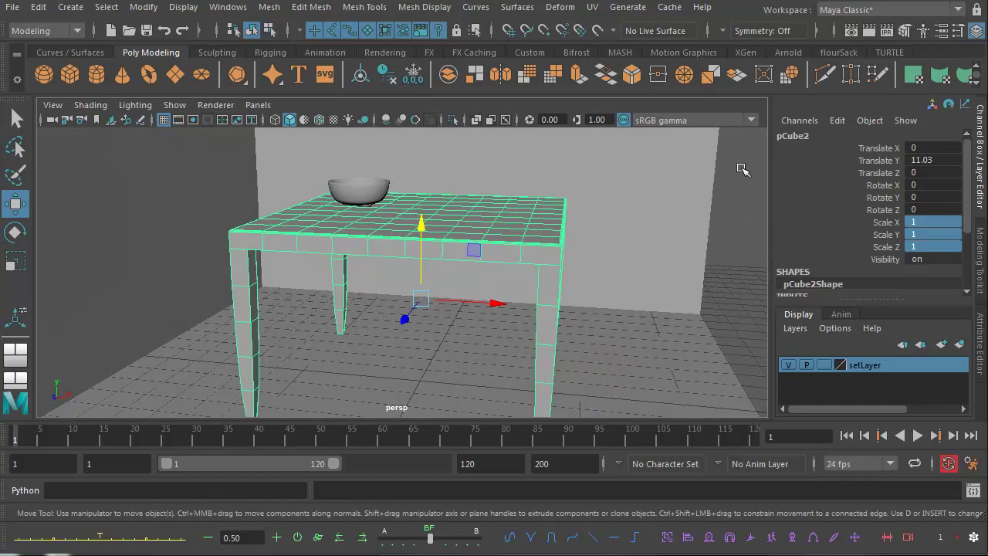
pyautogui.click(796, 138)
pyautogui.write('ta')
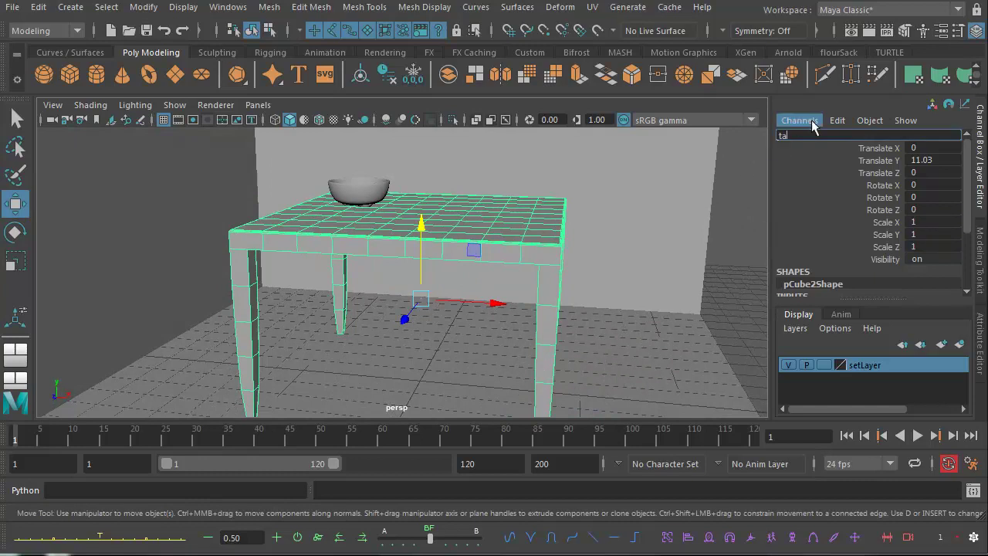
pyautogui.write('ble')
pyautogui.press('Return')
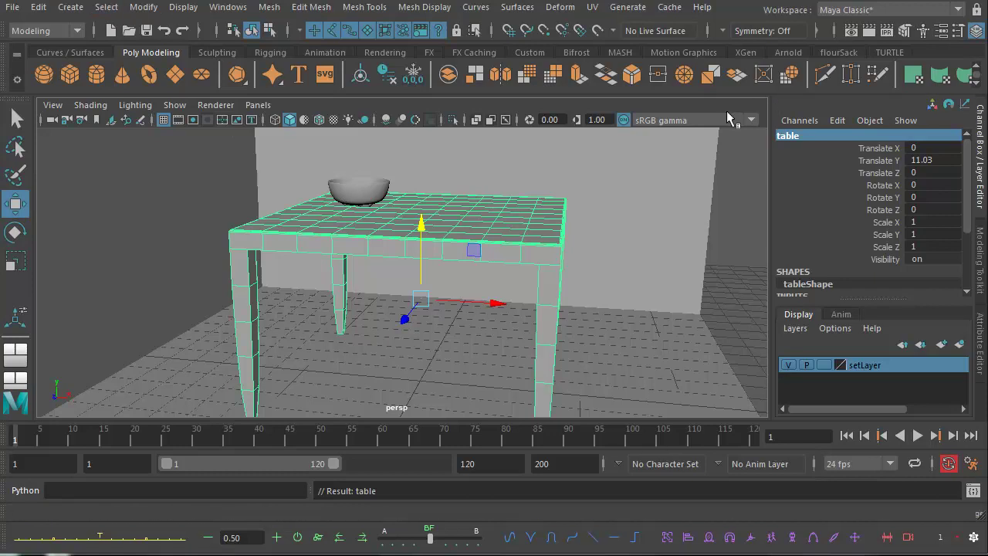
# - Show the Outliner again and delete the construction history of the table
pyautogui.click(228, 7)
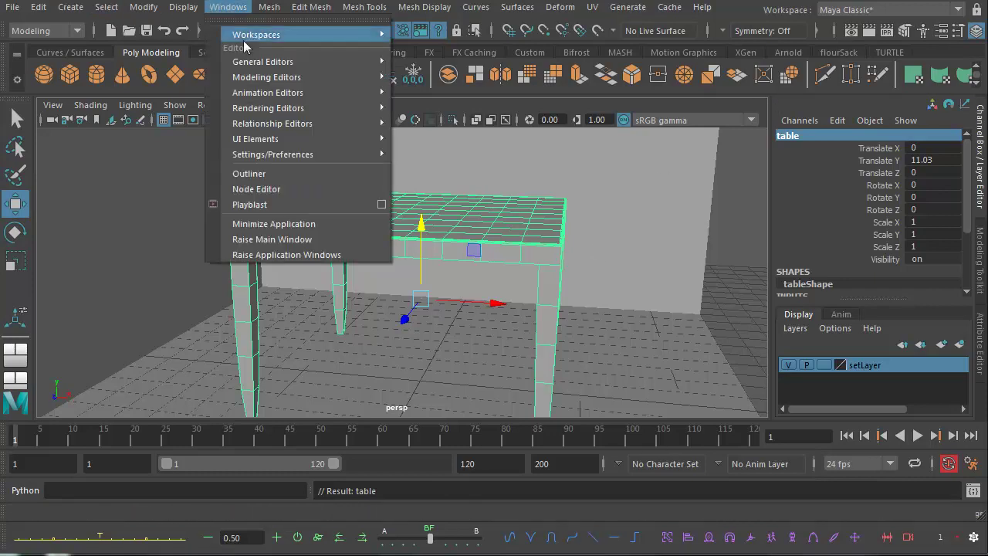
pyautogui.click(259, 175)
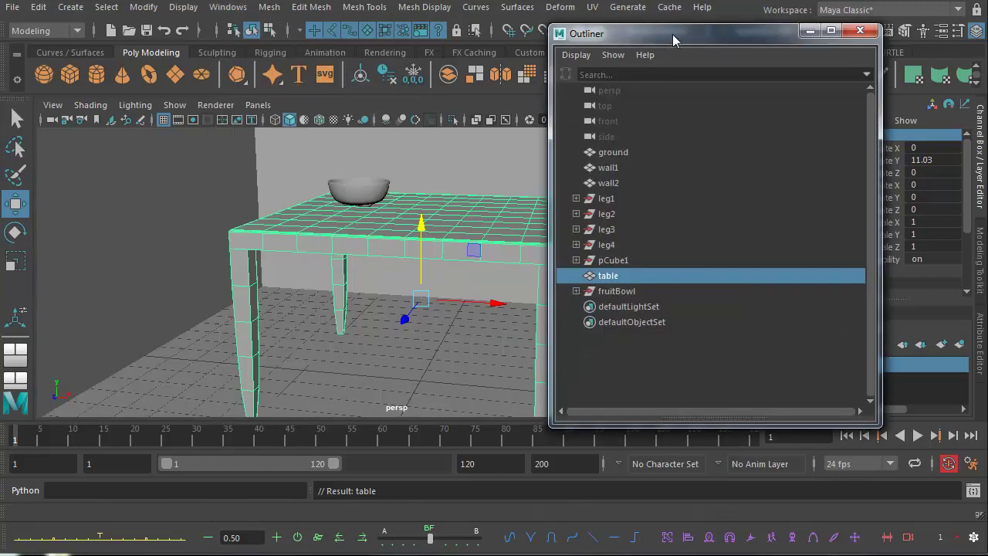
pyautogui.moveTo(672, 34); pyautogui.dragTo(649, 32)
pyautogui.click(40, 9)
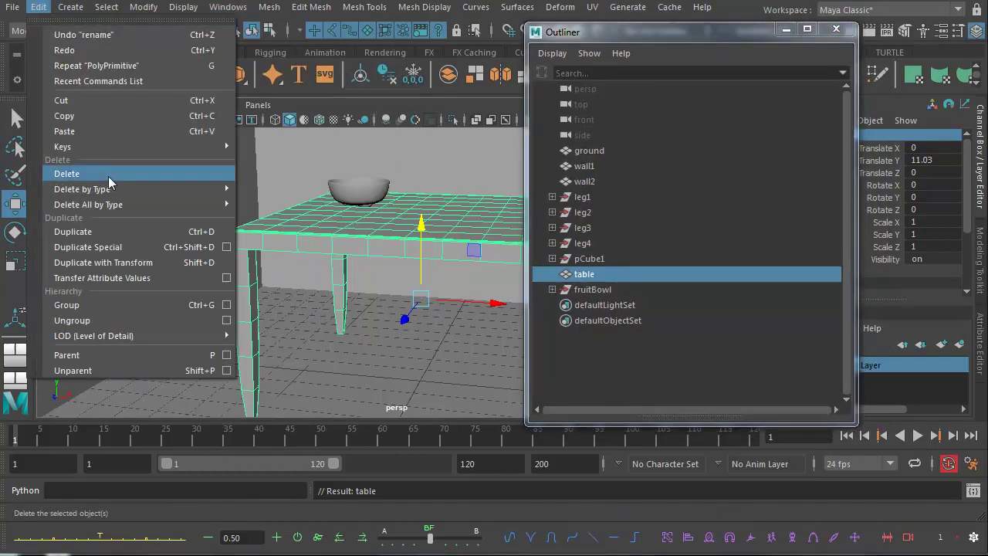
pyautogui.moveTo(116, 191)
pyautogui.click(292, 198)
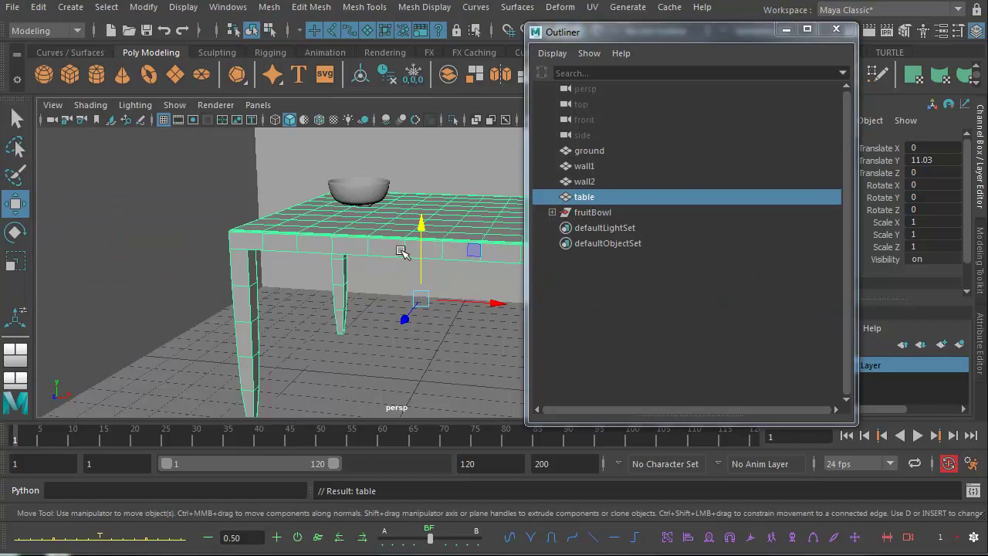
# - Group ground, wall1 and wall2 together and name the group setGrp
pyautogui.click(725, 35)
pyautogui.moveTo(724, 35); pyautogui.dragTo(693, 53)
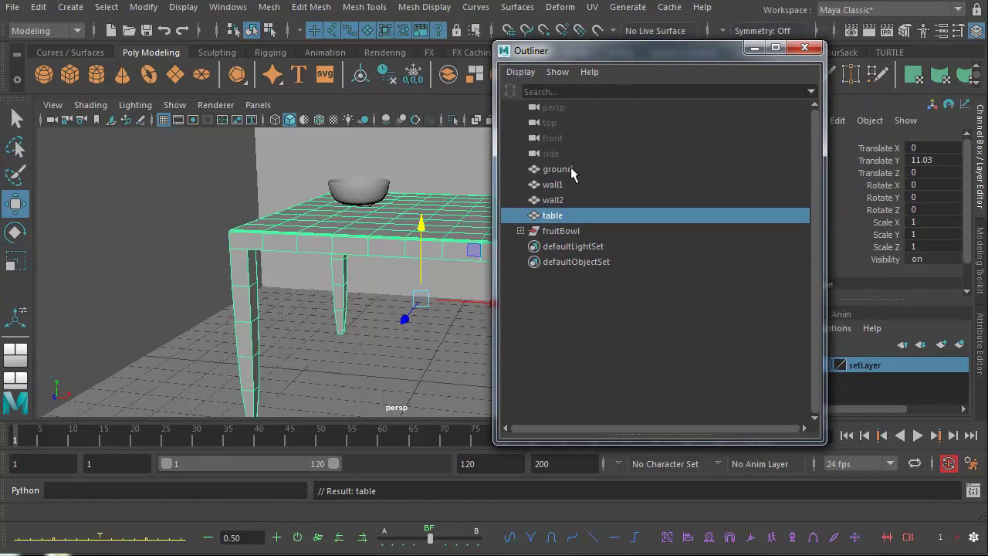
pyautogui.click(573, 170)
pyautogui.moveTo(574, 173); pyautogui.dragTo(574, 200)
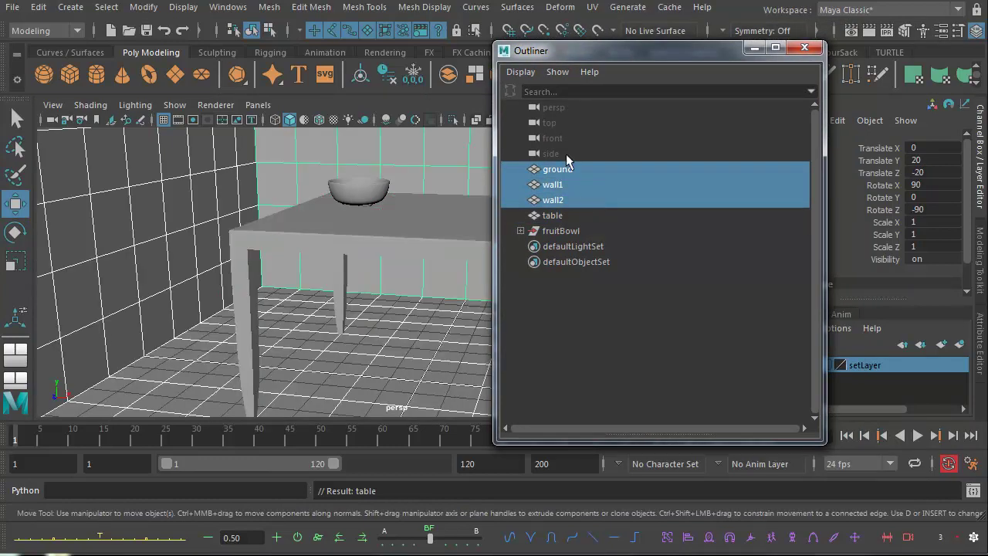
pyautogui.hotkey('ctrl', 'g')
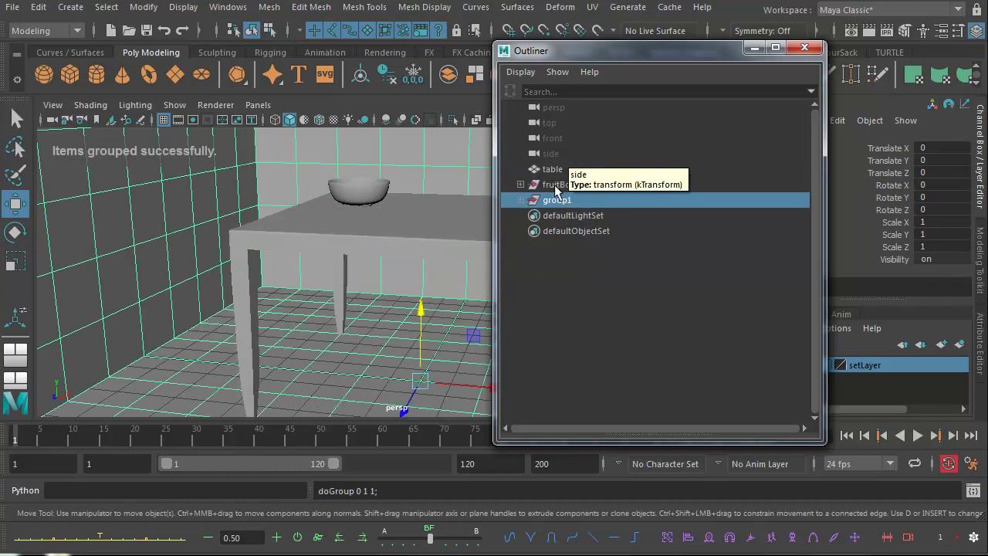
pyautogui.doubleClick(560, 200)
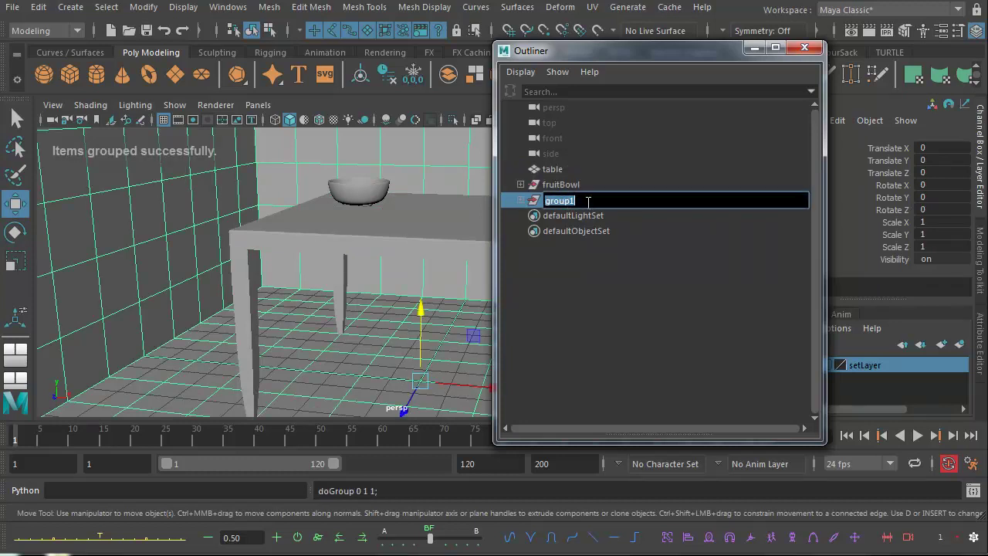
pyautogui.write('set')
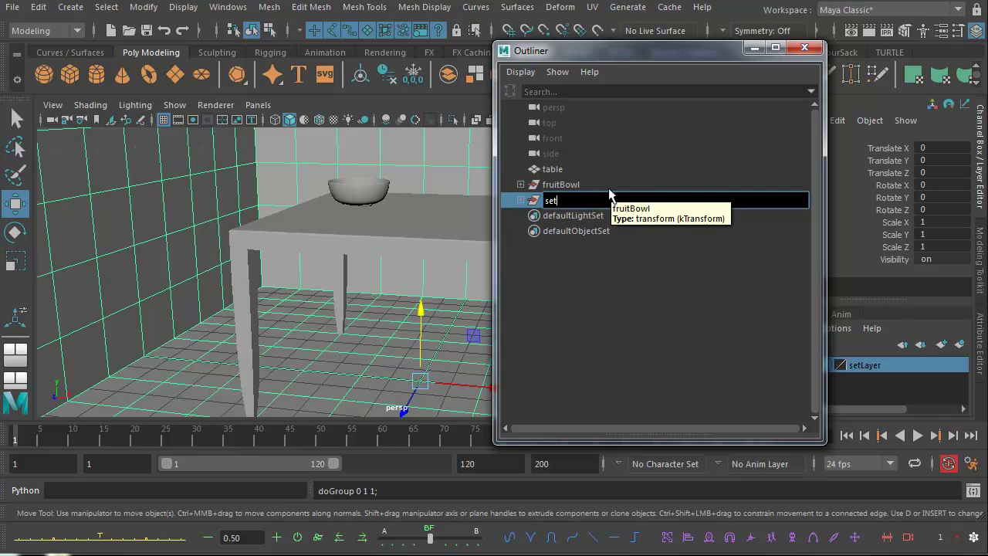
pyautogui.write('Grp')
pyautogui.press('Return')
# - Rename the fruitBowl group to fruitGrp
pyautogui.click(559, 185)
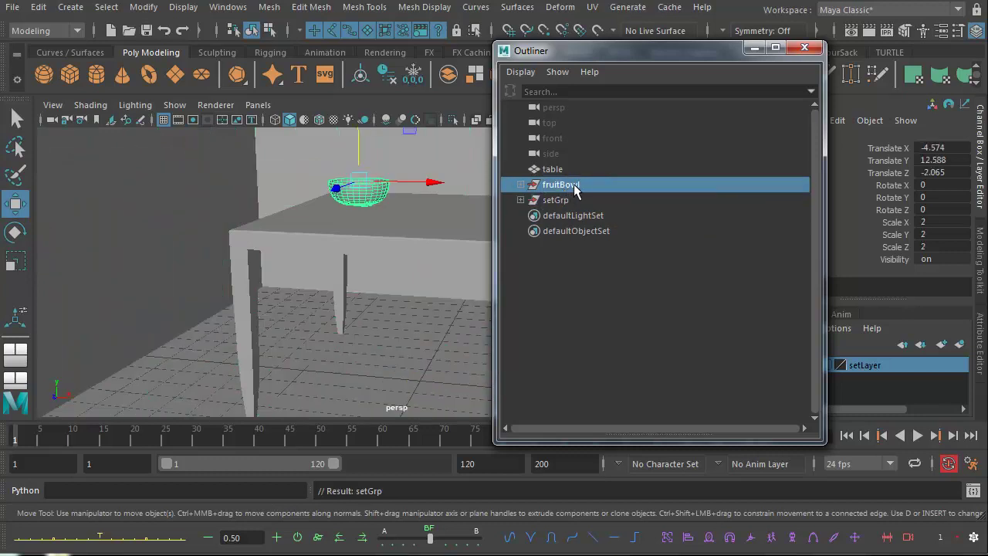
pyautogui.doubleClick(573, 183)
pyautogui.write('fr')
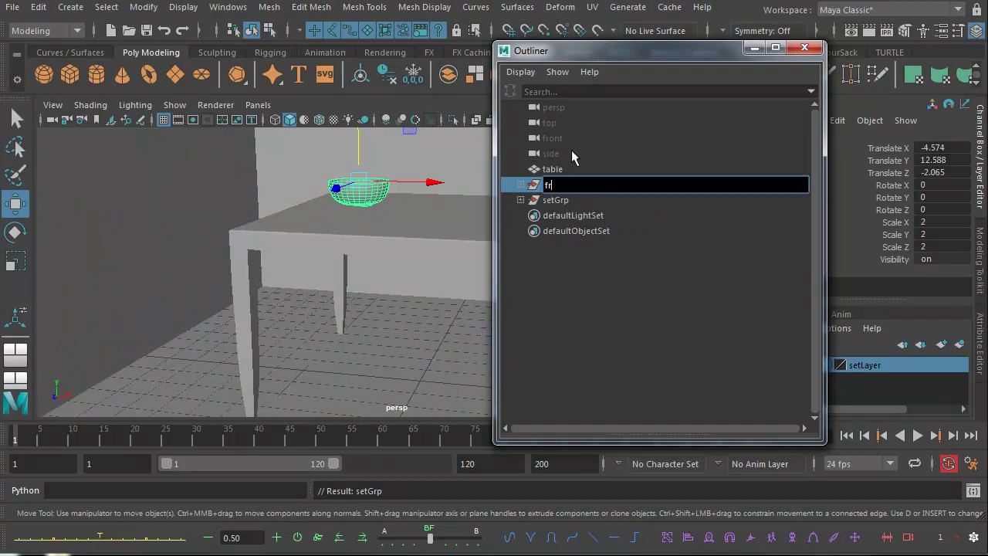
pyautogui.write('uitGrp')
pyautogui.press('Return')
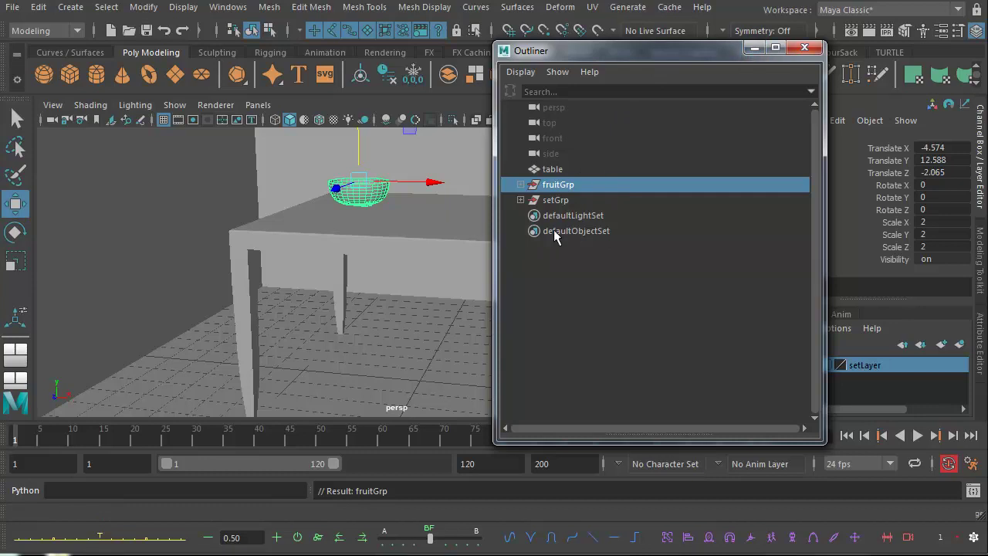
# - Minimize the Outliner and examine the fruit bowl's placement on the table and in the room from several angles
pyautogui.click(755, 49)
pyautogui.keyDown('alt'); pyautogui.moveTo(408, 289); pyautogui.dragTo(405, 339, button='middle'); pyautogui.keyUp('alt')
pyautogui.keyDown('alt'); pyautogui.moveTo(405, 340); pyautogui.dragTo(281, 333, button='right'); pyautogui.keyUp('alt')
pyautogui.keyDown('alt'); pyautogui.moveTo(344, 320); pyautogui.dragTo(364, 340, button='middle'); pyautogui.keyUp('alt')
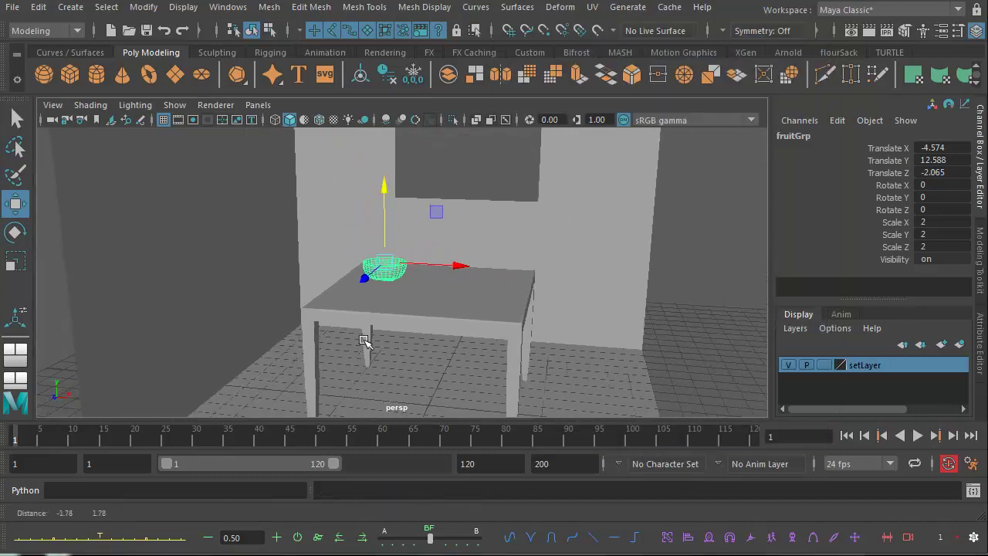
pyautogui.keyDown('alt'); pyautogui.moveTo(382, 331); pyautogui.dragTo(331, 321); pyautogui.keyUp('alt')
pyautogui.keyDown('alt'); pyautogui.moveTo(420, 324); pyautogui.dragTo(400, 309, button='middle'); pyautogui.keyUp('alt')
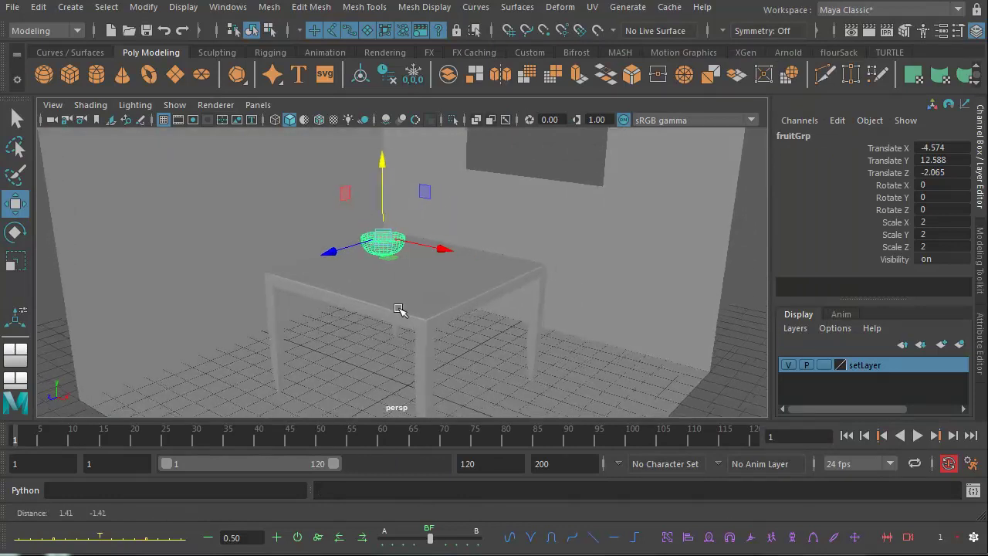
pyautogui.keyDown('alt'); pyautogui.moveTo(400, 308); pyautogui.dragTo(532, 335, button='right'); pyautogui.keyUp('alt')
pyautogui.keyDown('alt'); pyautogui.moveTo(483, 313); pyautogui.dragTo(490, 331, button='middle'); pyautogui.keyUp('alt')
# - Inspect the individual scene pieces by selecting the walls, the ground, the table and an orange inside the bowl
pyautogui.click(566, 232)
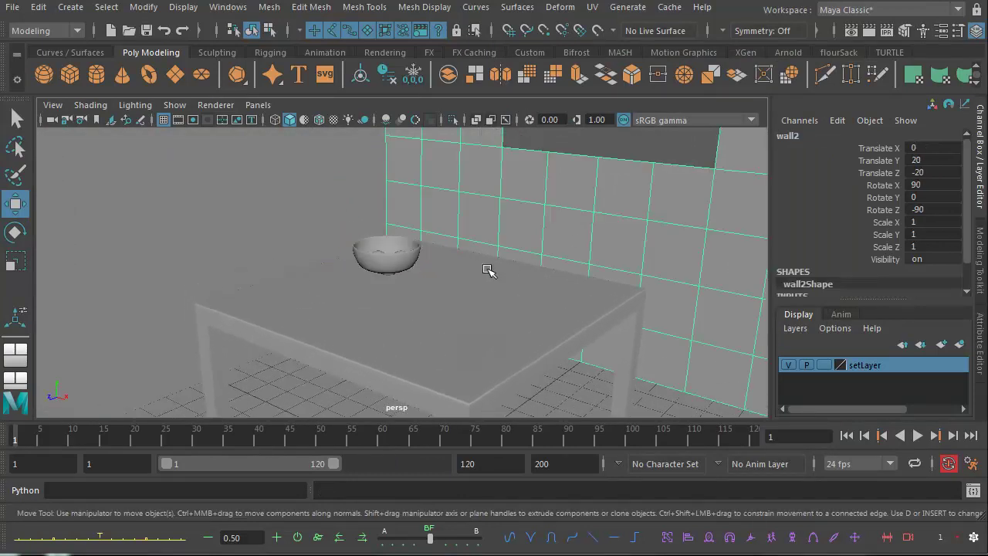
pyautogui.click(314, 199)
pyautogui.click(292, 393)
pyautogui.keyDown('alt'); pyautogui.moveTo(397, 348); pyautogui.dragTo(414, 342, button='middle'); pyautogui.keyUp('alt')
pyautogui.keyDown('alt'); pyautogui.moveTo(415, 342); pyautogui.dragTo(453, 331, button='right'); pyautogui.keyUp('alt')
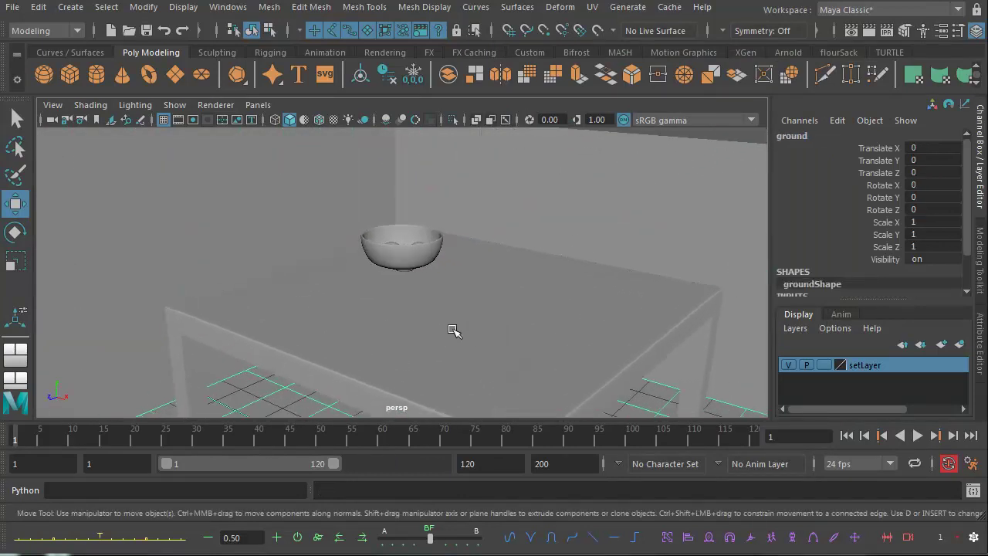
pyautogui.keyDown('shift'); pyautogui.click(473, 352); pyautogui.keyUp('shift')
pyautogui.keyDown('alt'); pyautogui.moveTo(434, 291); pyautogui.dragTo(447, 307, button='middle'); pyautogui.keyUp('alt')
pyautogui.keyDown('alt'); pyautogui.moveTo(445, 323); pyautogui.dragTo(483, 358); pyautogui.keyUp('alt')
pyautogui.click(394, 276)
pyautogui.keyDown('alt'); pyautogui.moveTo(411, 302); pyautogui.dragTo(430, 266); pyautogui.keyUp('alt')
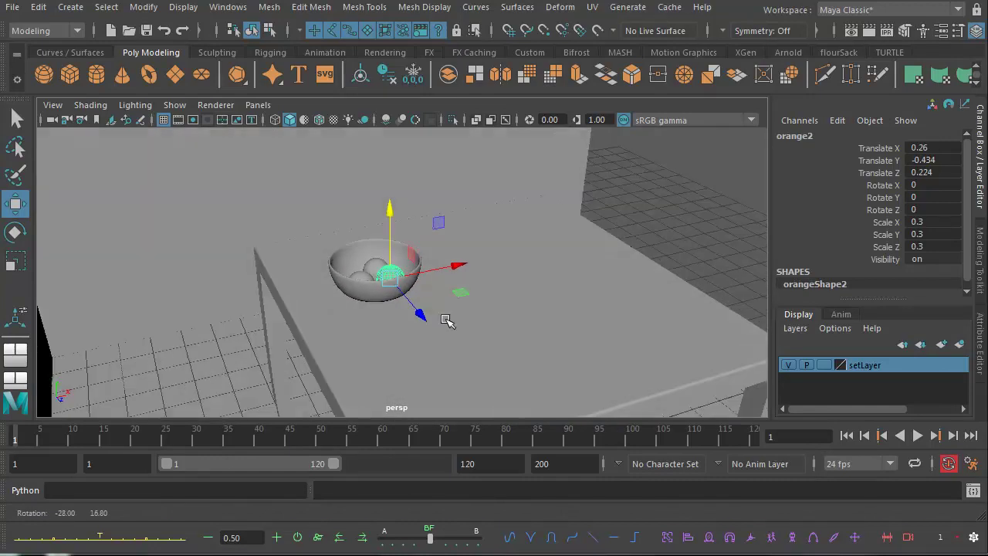